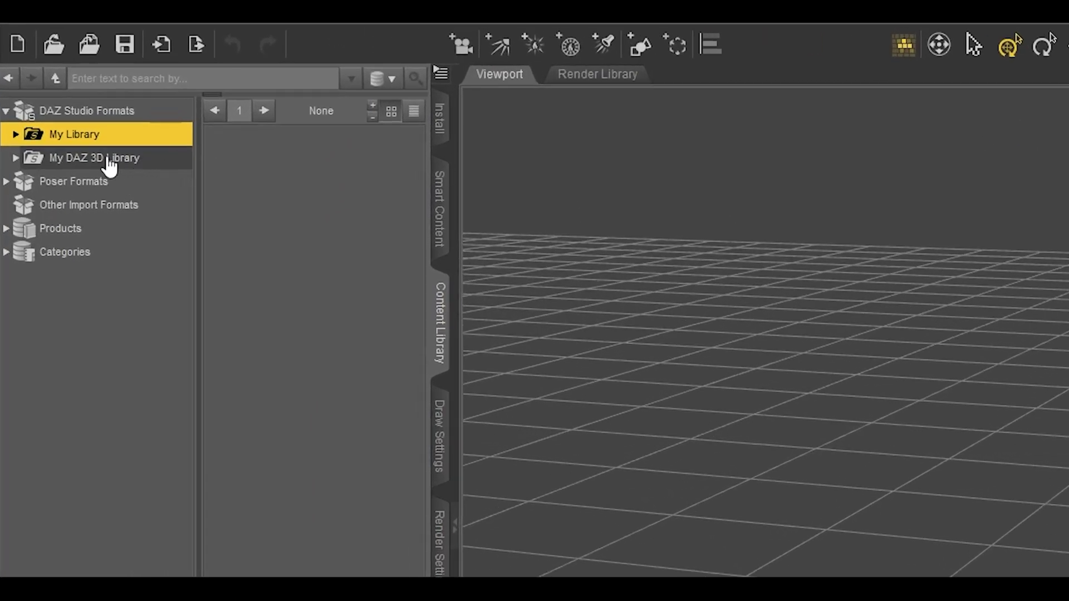
- Load Genesis 8.1 Basic Female into the scene from My DAZ 3D Library > People > Genesis 8 Female
click(78, 160)
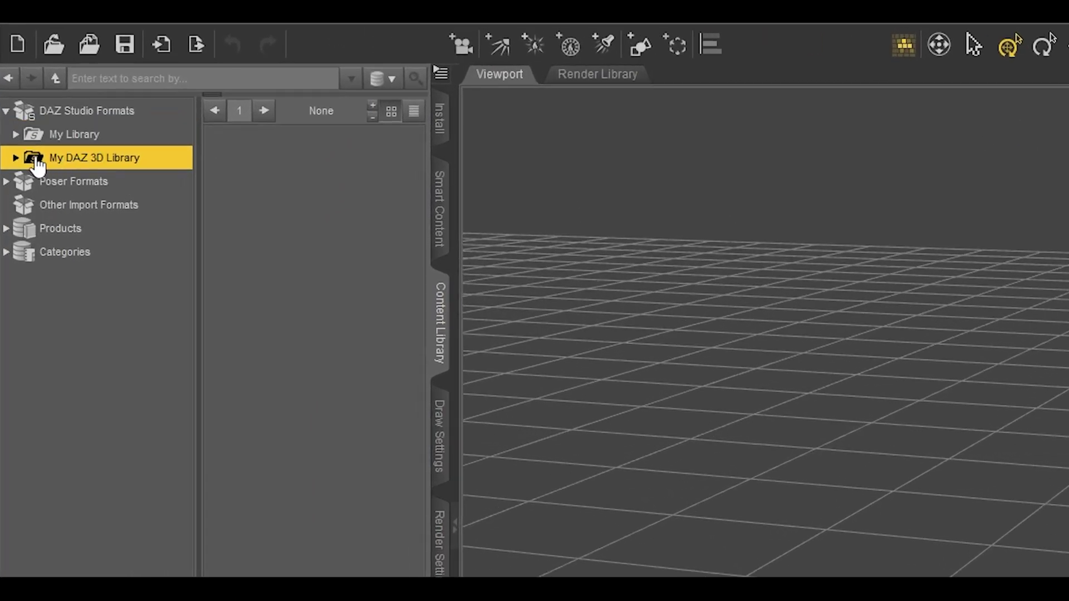
click(16, 158)
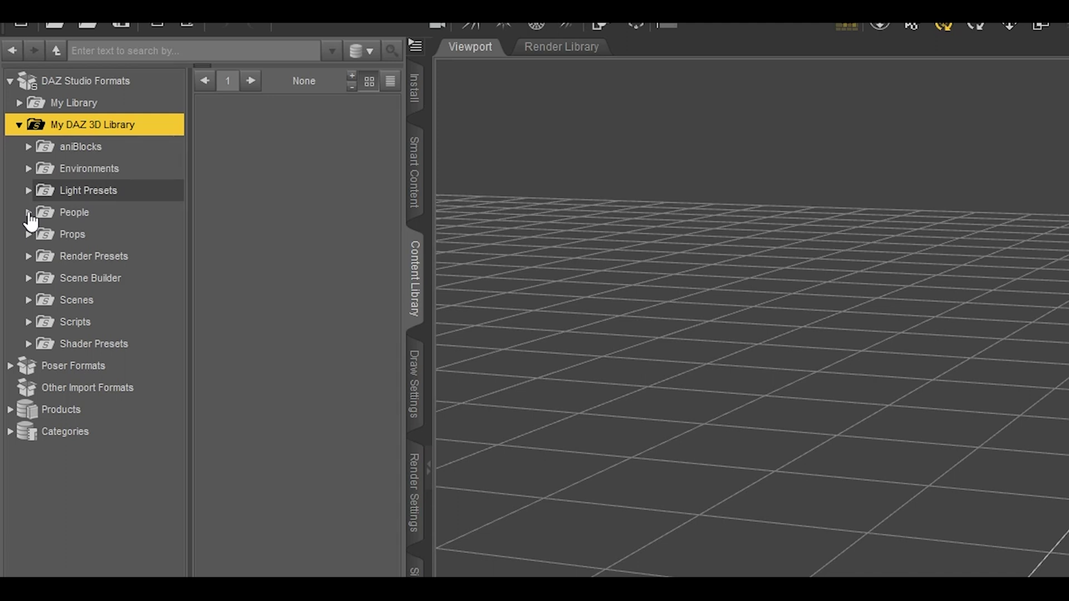
click(28, 214)
click(103, 259)
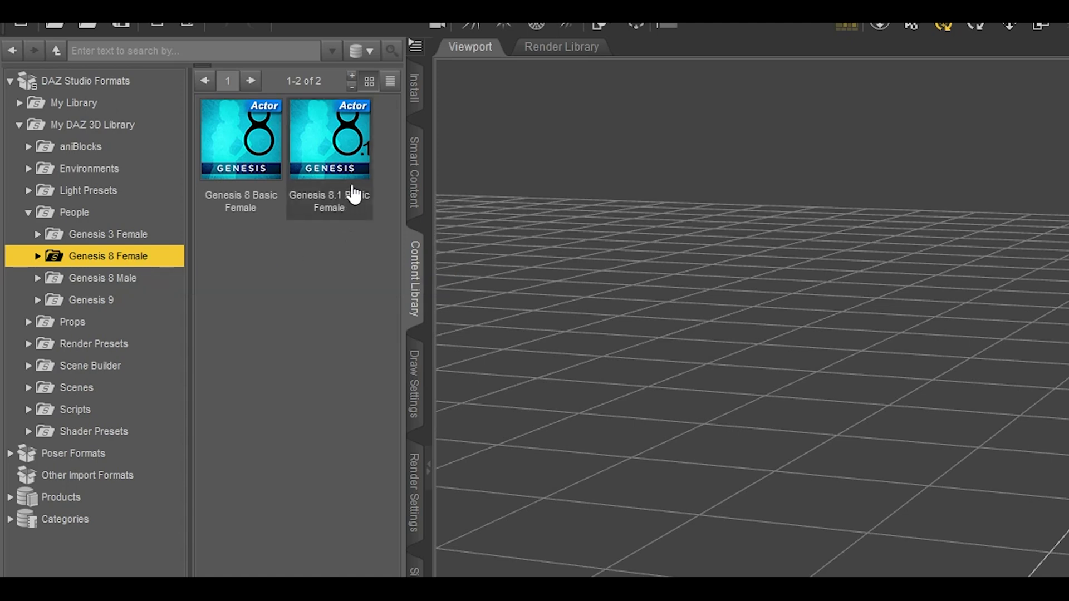
mouse_move(330, 159)
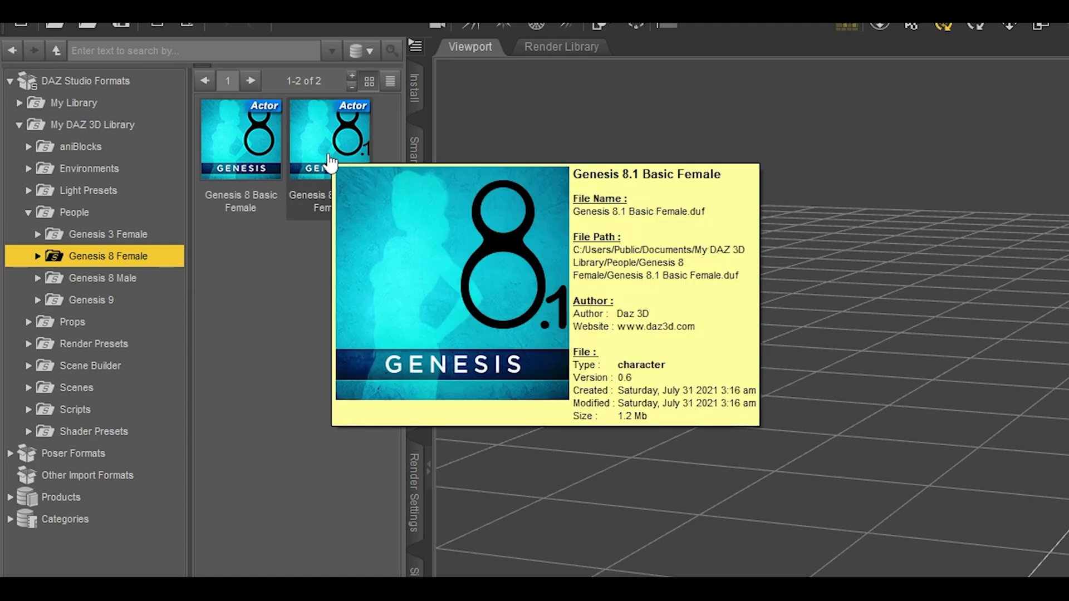
double_click(329, 159)
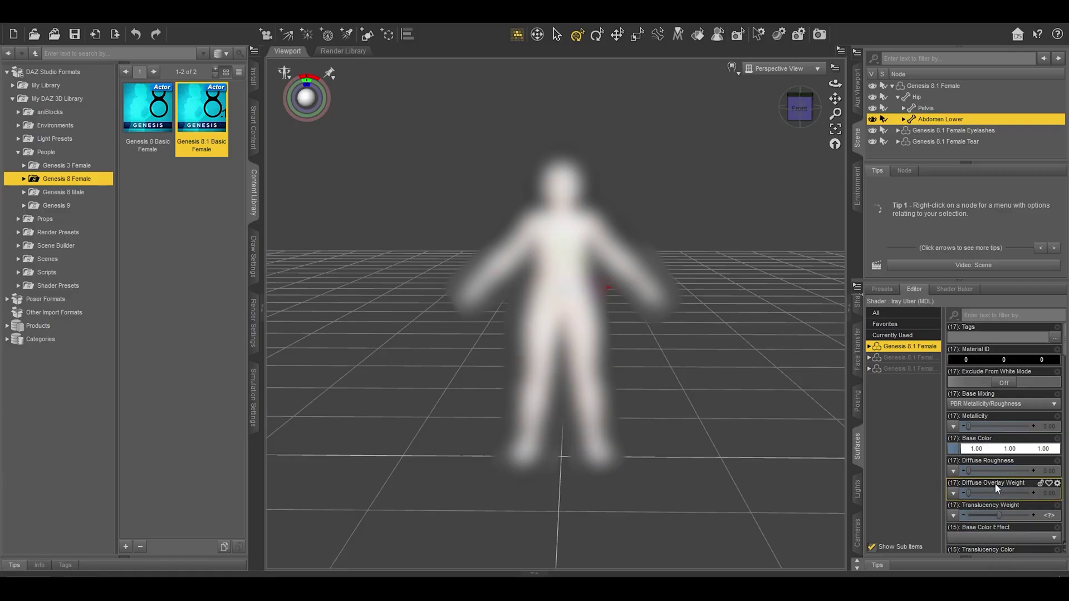
- Set the Genesis 8.1 Female surfaces' Diffuse Overlay Weight to 1.00 and raise their Metallicity
drag(969, 493, 1041, 497)
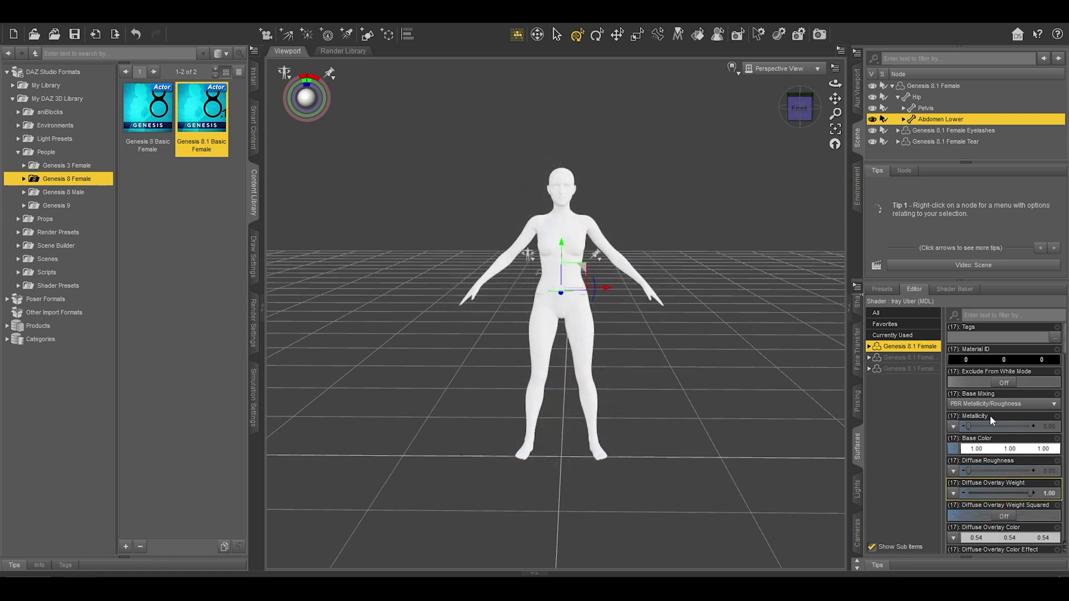
drag(980, 426, 1052, 426)
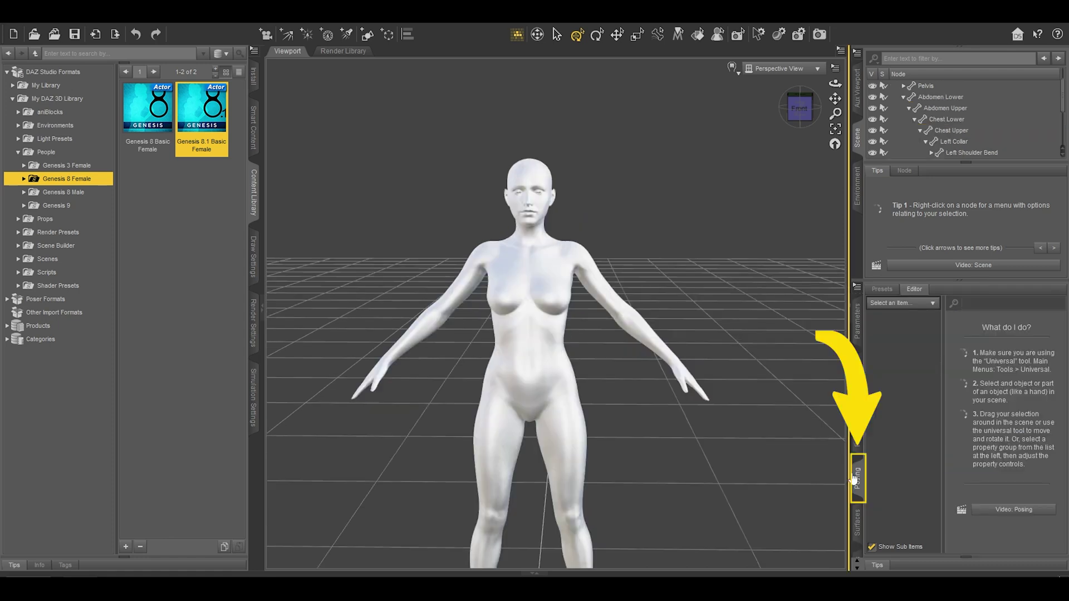
- Lower the left upper arm with a Left Shoulder Bend of -10 and bend the right shoulder to match
click(600, 293)
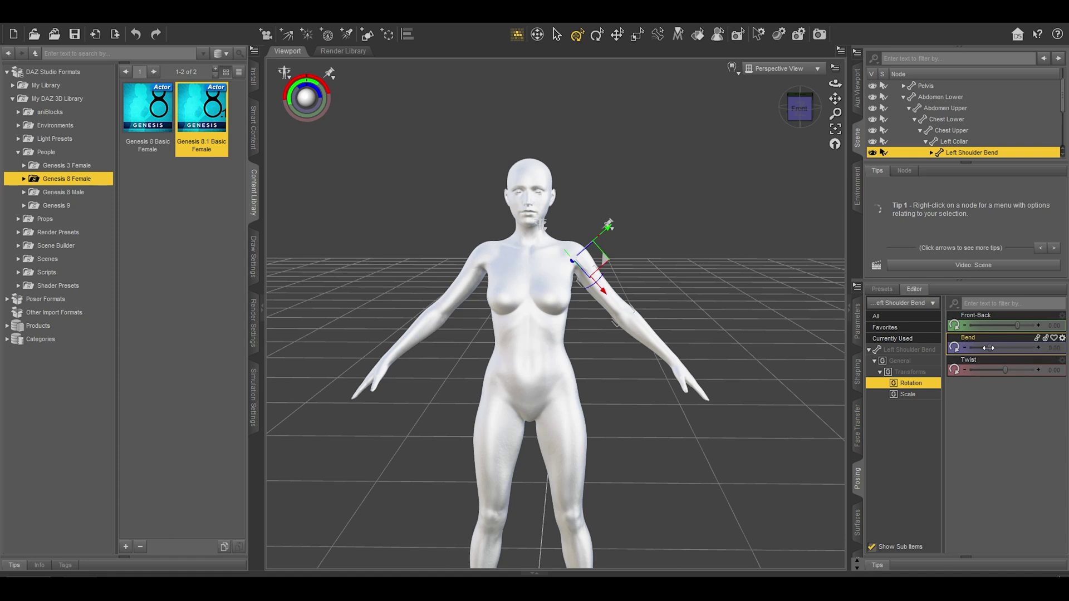
drag(988, 348, 987, 348)
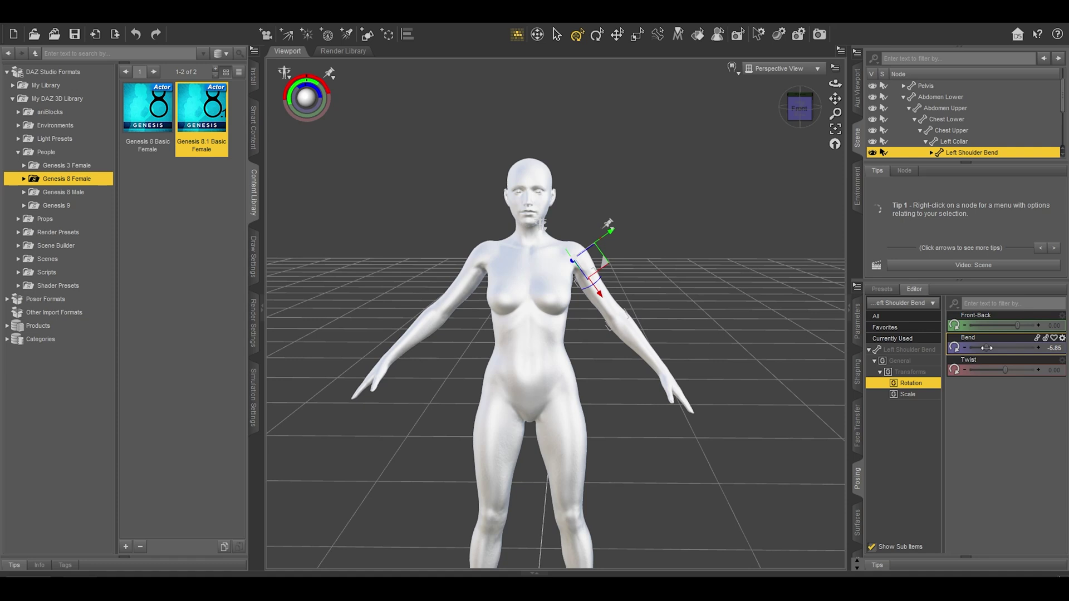
drag(986, 348, 986, 348)
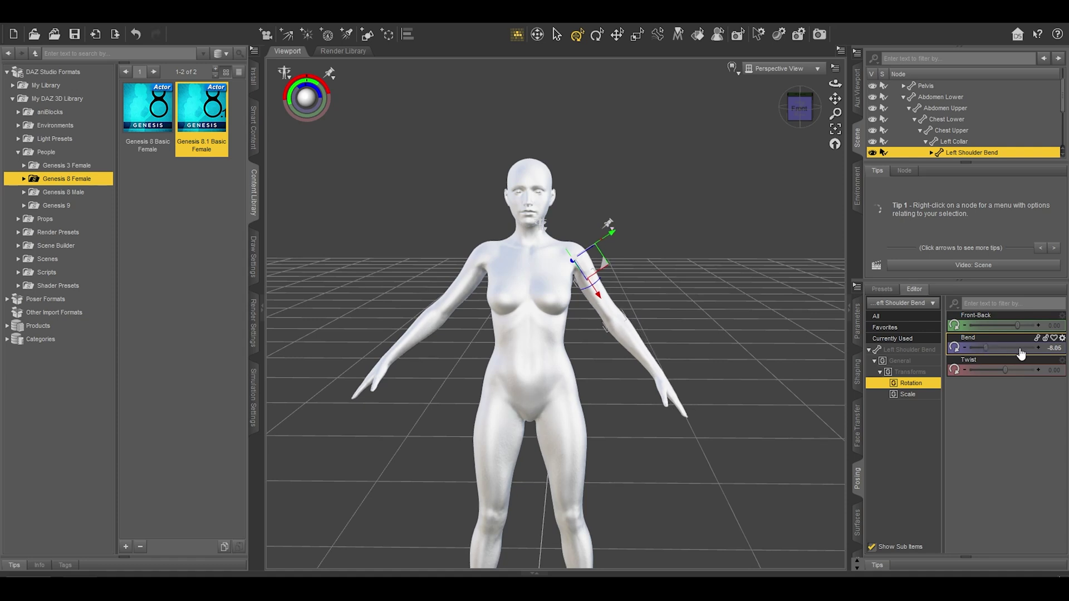
click(1052, 347)
text(-10)
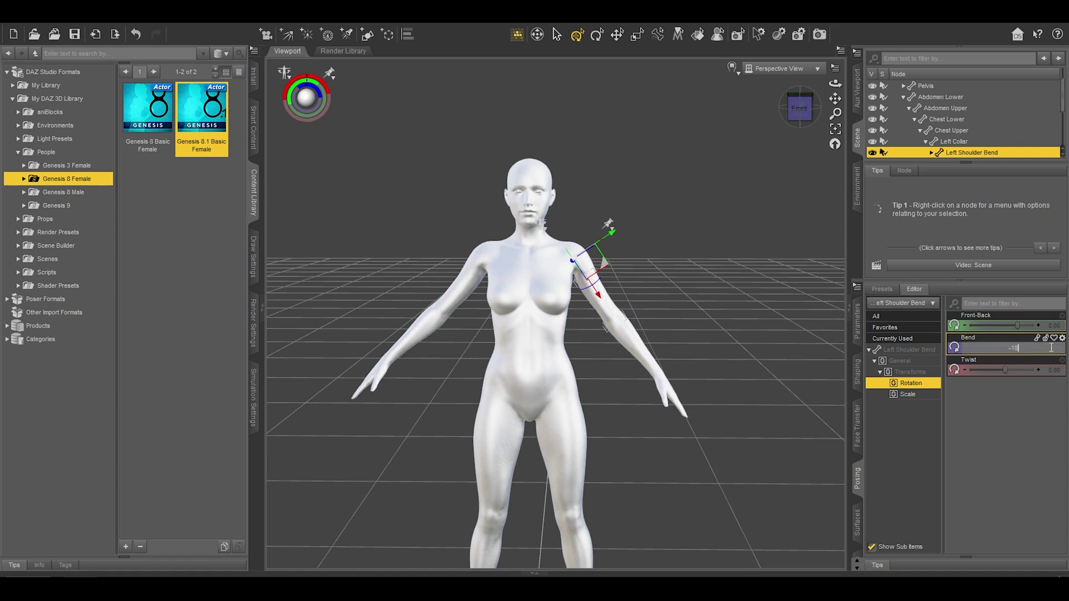
key(Return)
click(464, 291)
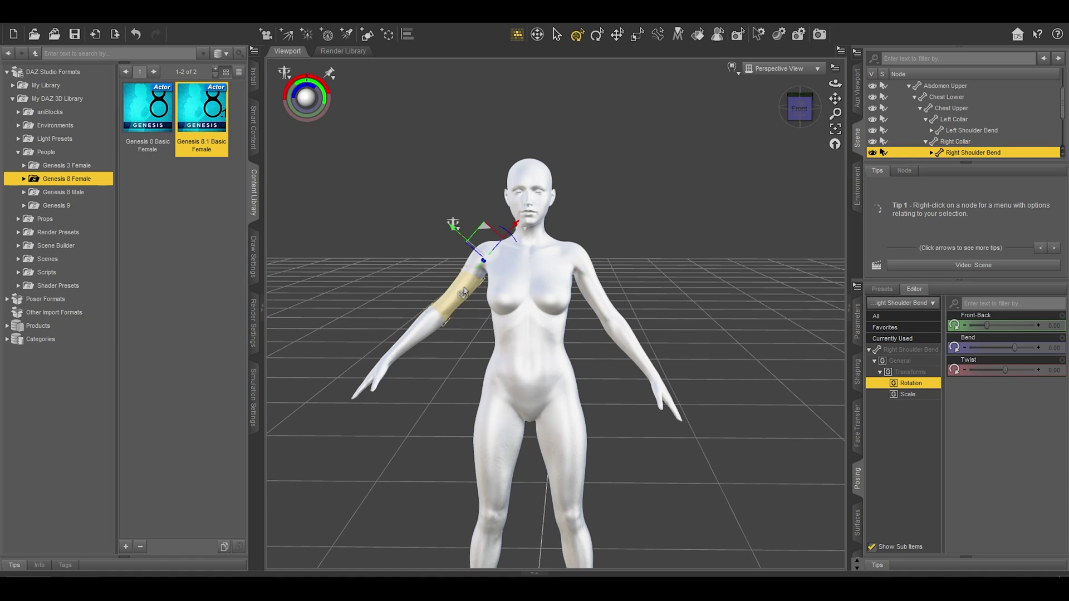
click(1051, 351)
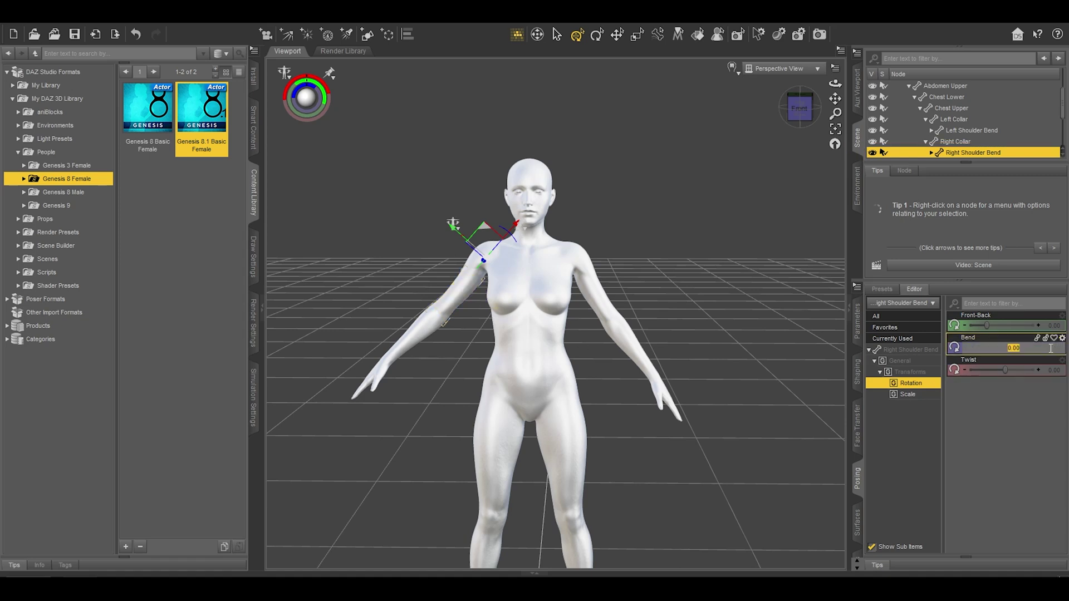
- Bring the left and right thighs slightly inward with their Side-Side rotation
scroll(566, 392, down, 3)
click(566, 392)
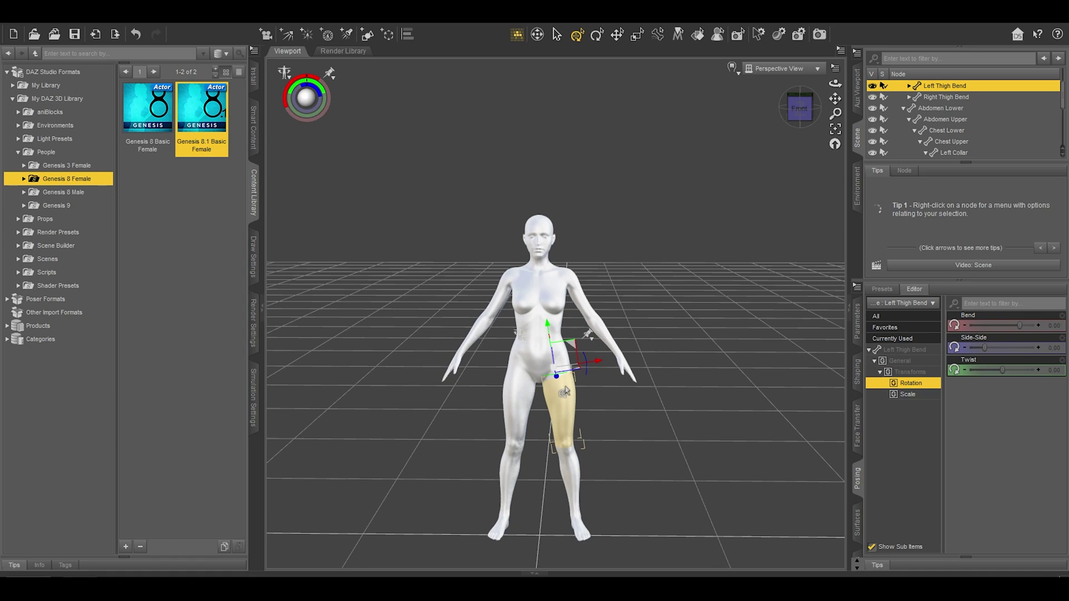
drag(985, 348, 1002, 351)
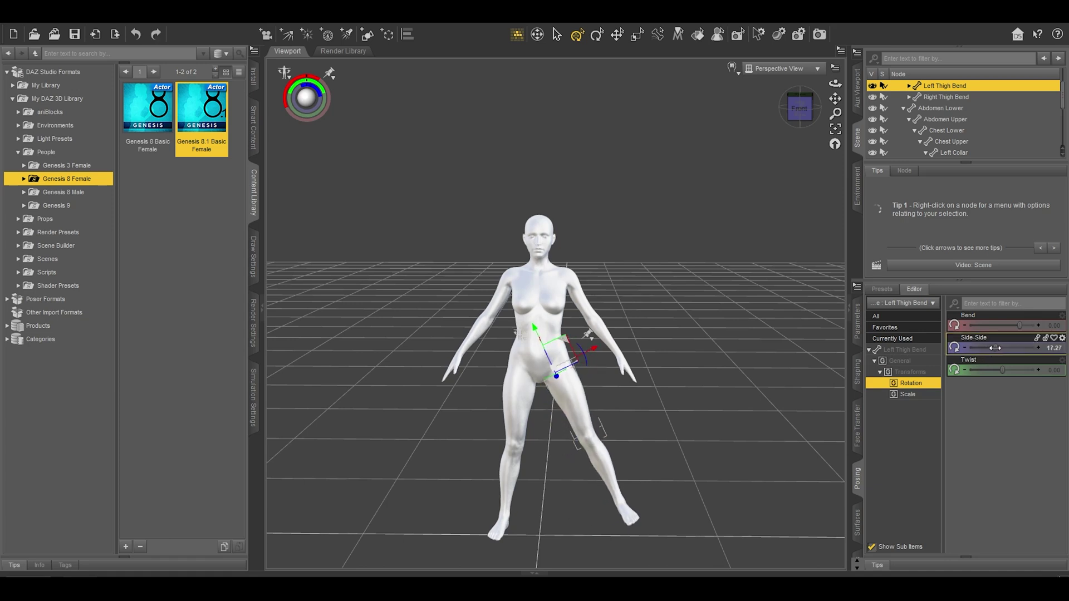
key(ctrl+z)
click(1054, 349)
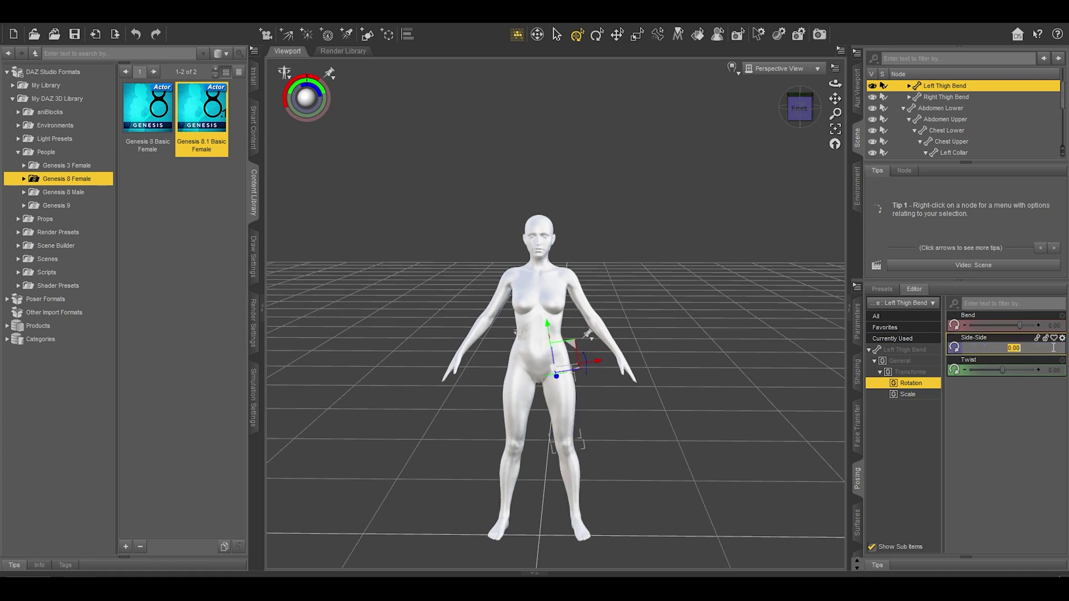
click(526, 409)
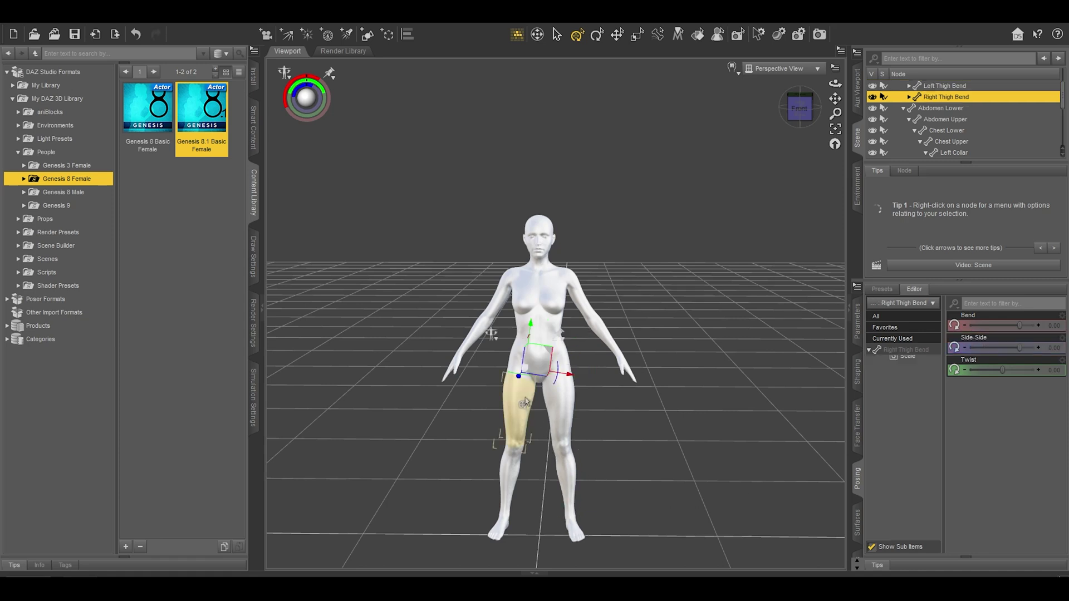
click(768, 293)
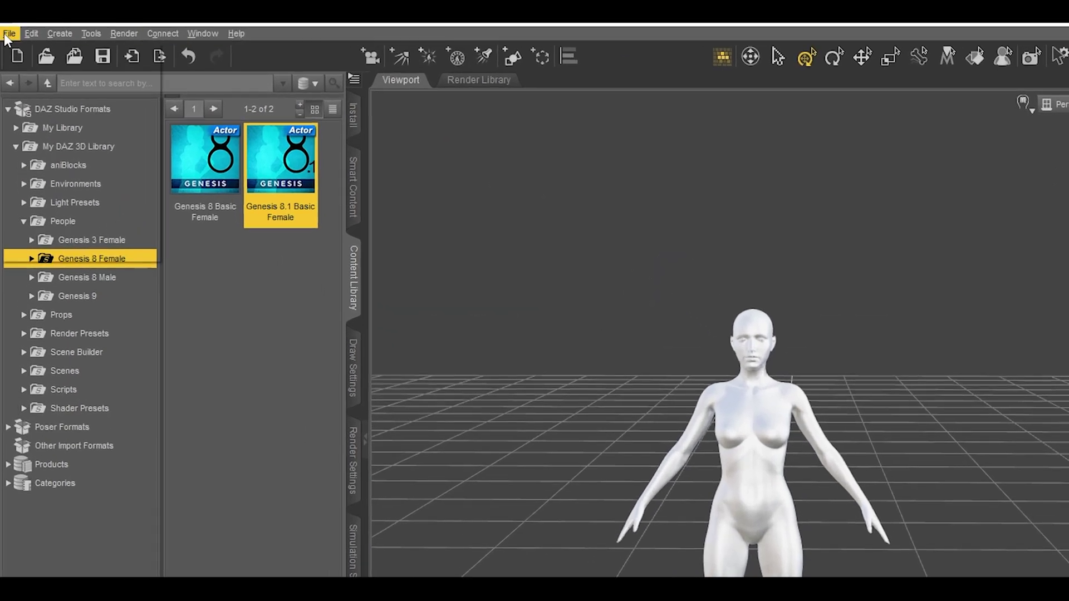
- Export the posed figure as A_Pose_Avt in FBX 2012 -- Binary format
click(10, 33)
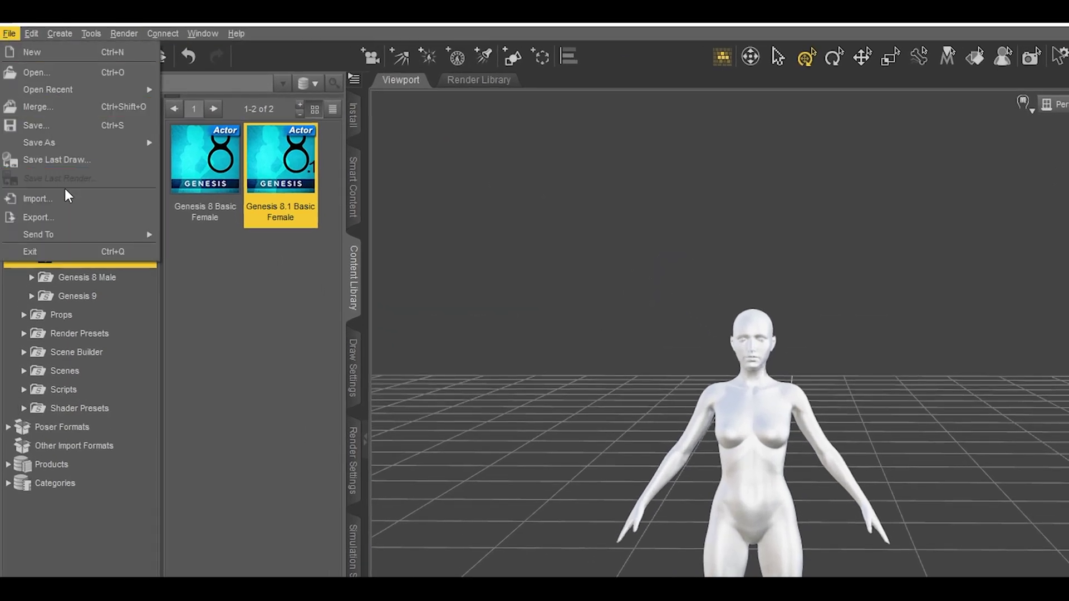
click(69, 216)
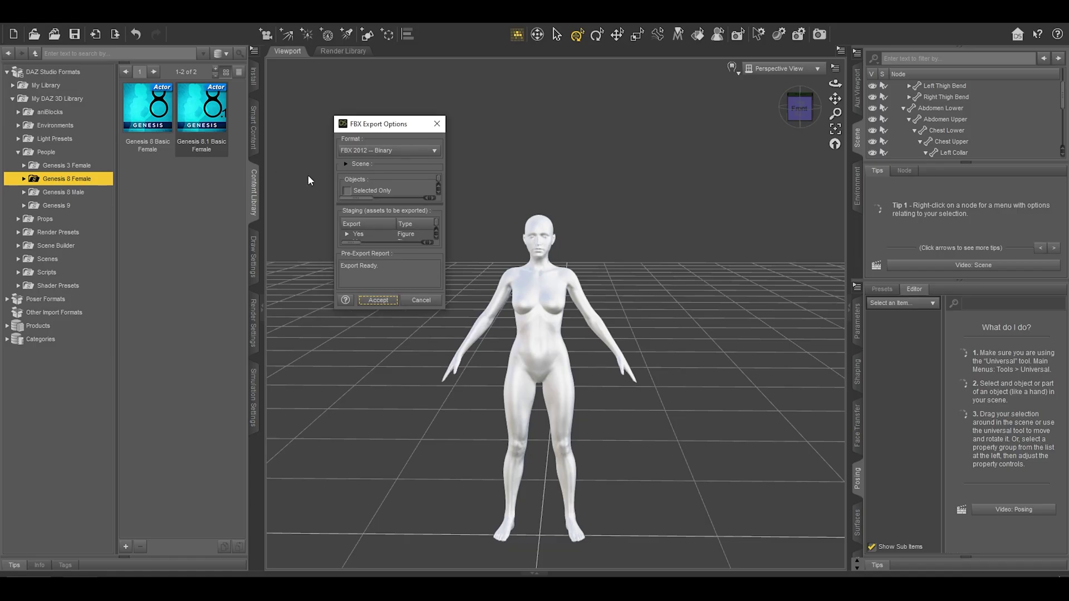
click(374, 299)
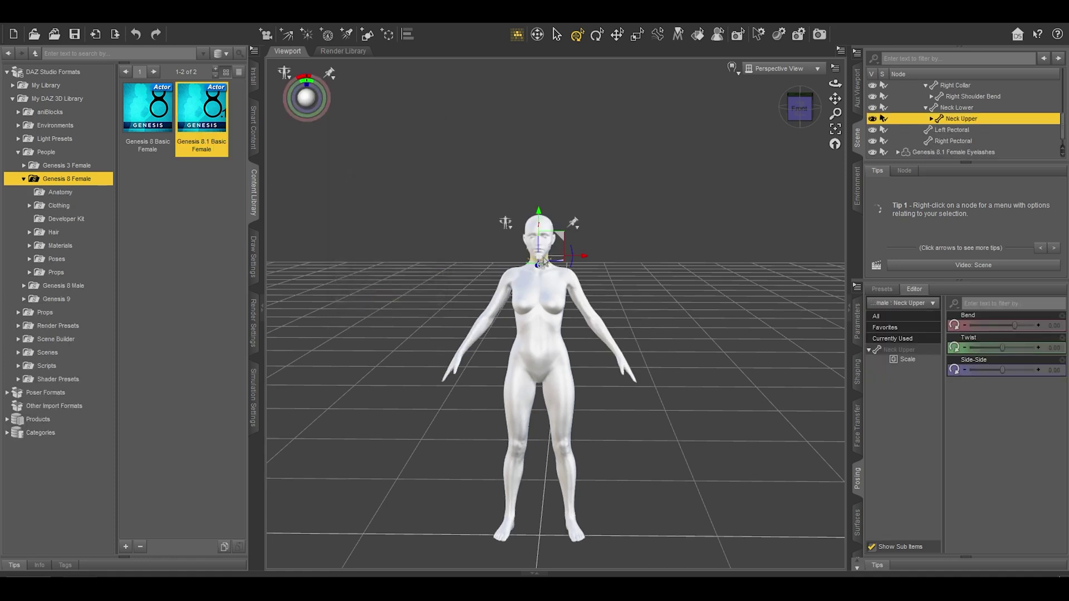
- Delete the figure from the scene and load a fresh Genesis 8.1 Basic Female
key(Delete)
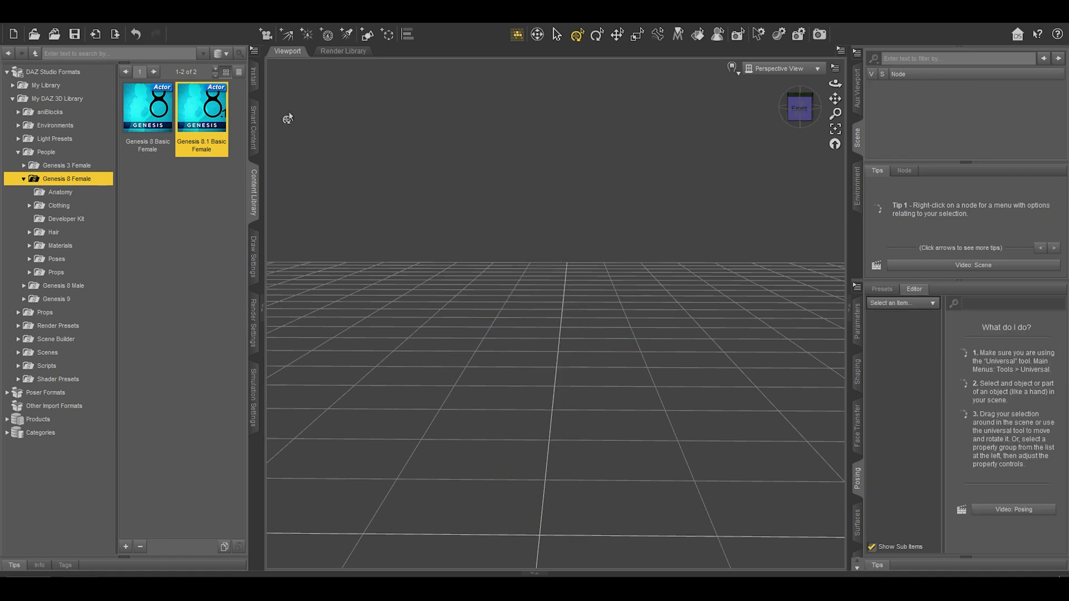
double_click(202, 119)
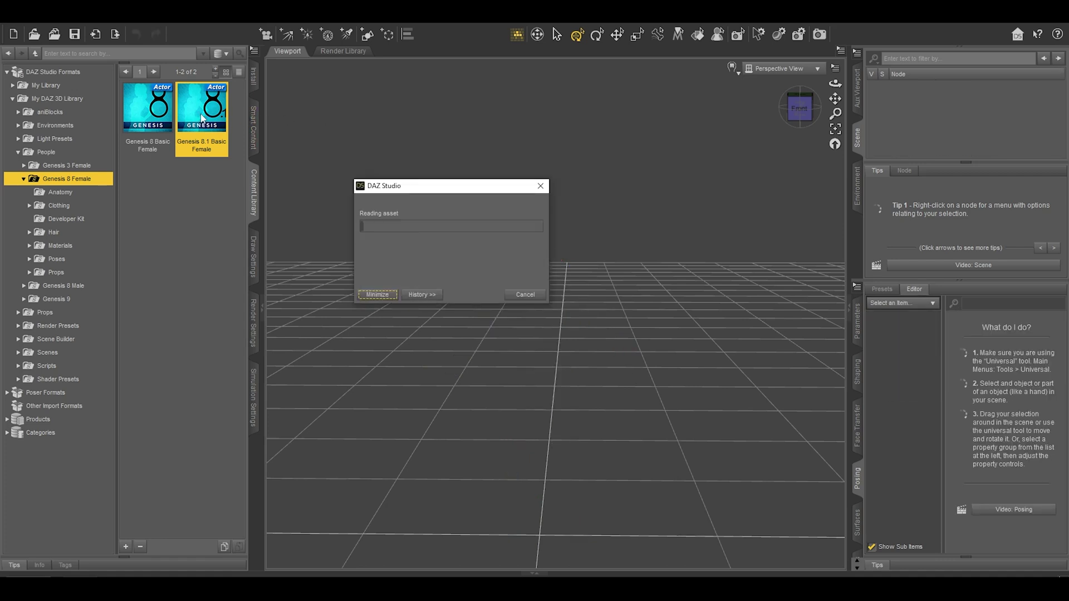
drag(836, 83, 791, 86)
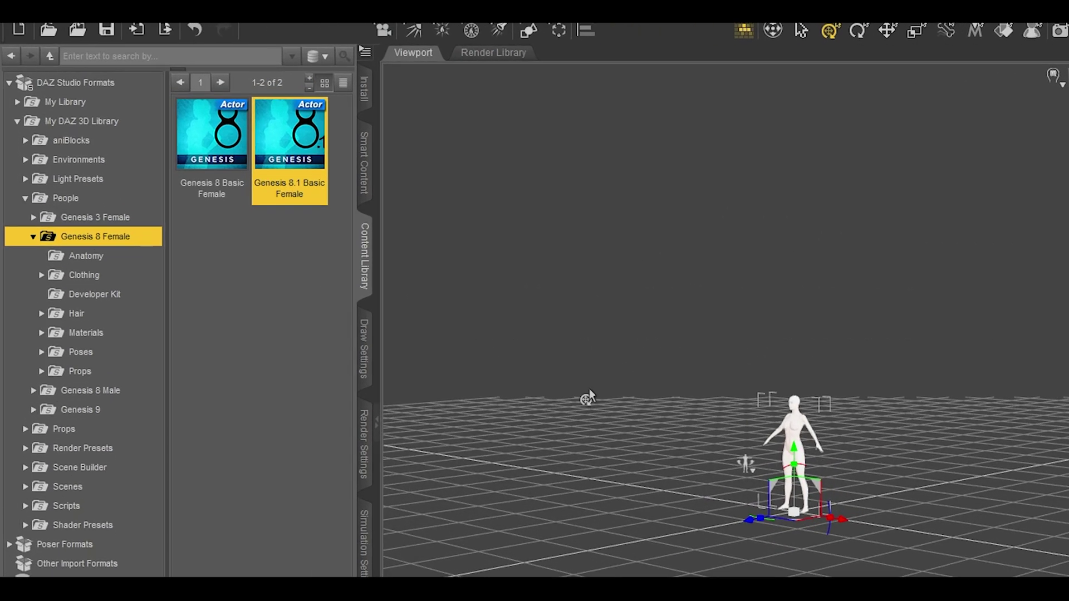
- Apply Base Pose Walking B from the Genesis 8 Female Base Poses to the new figure
click(41, 353)
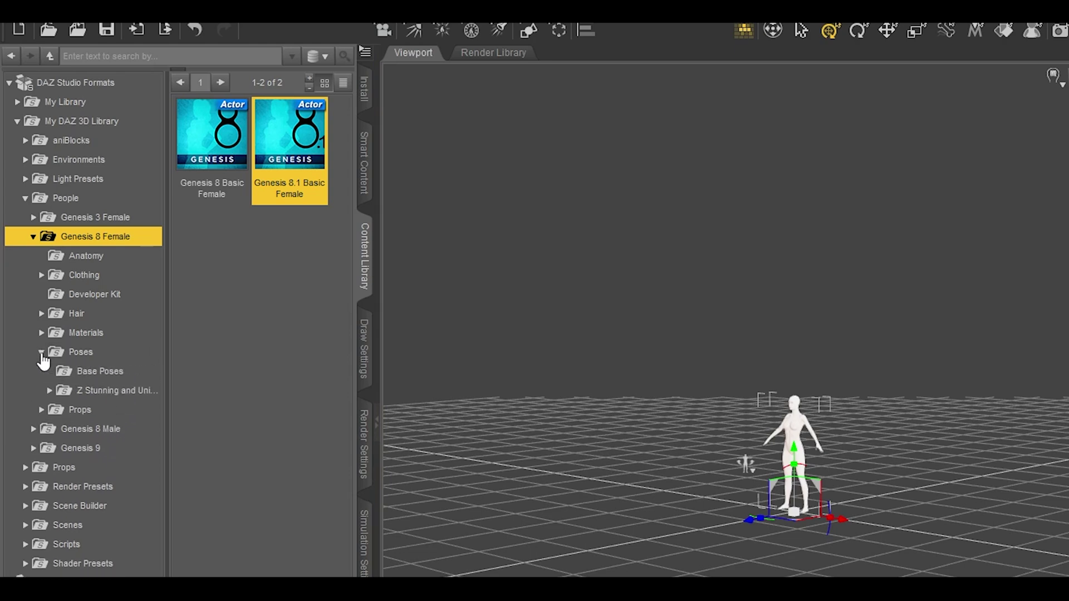
click(99, 372)
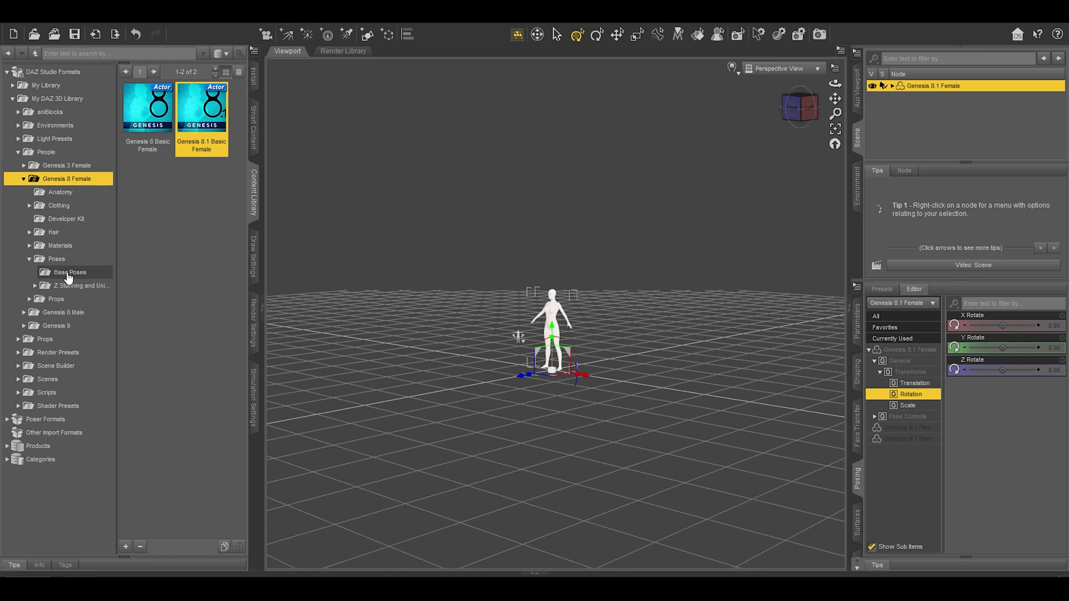
click(68, 277)
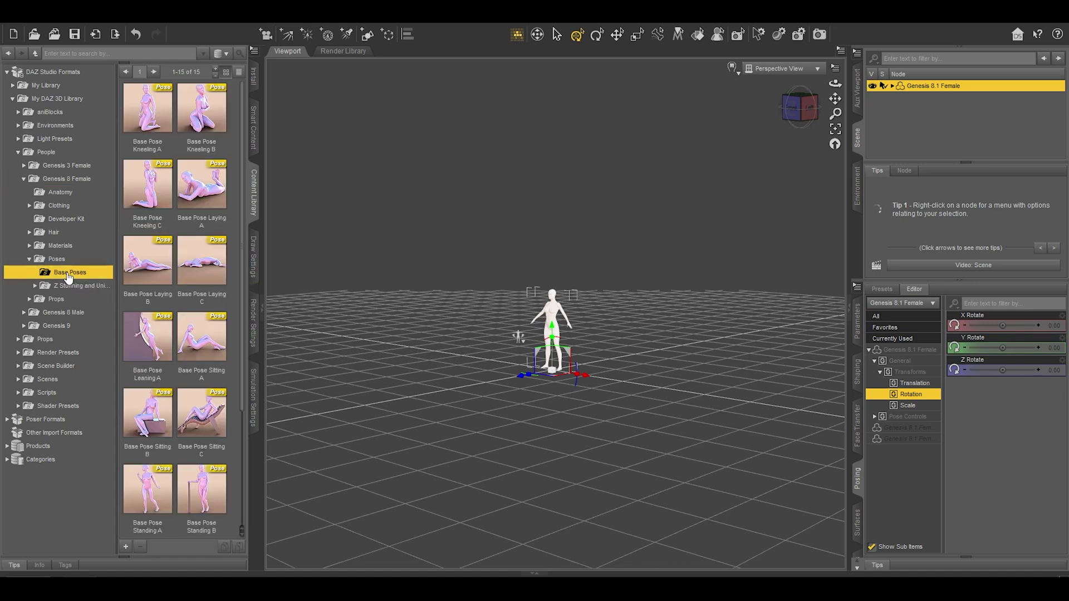
scroll(189, 446, down, 3)
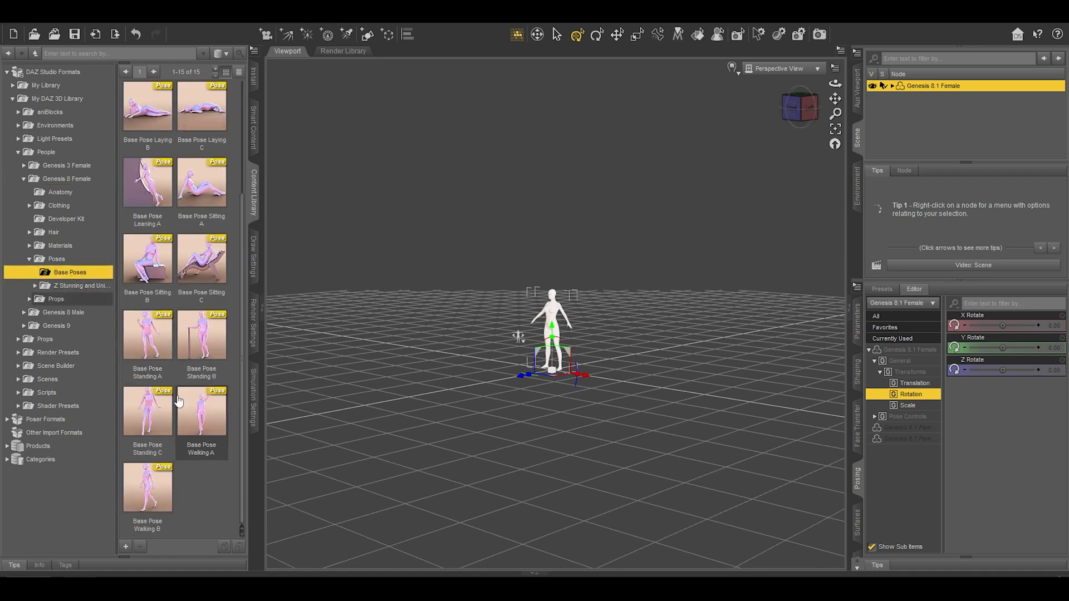
double_click(154, 493)
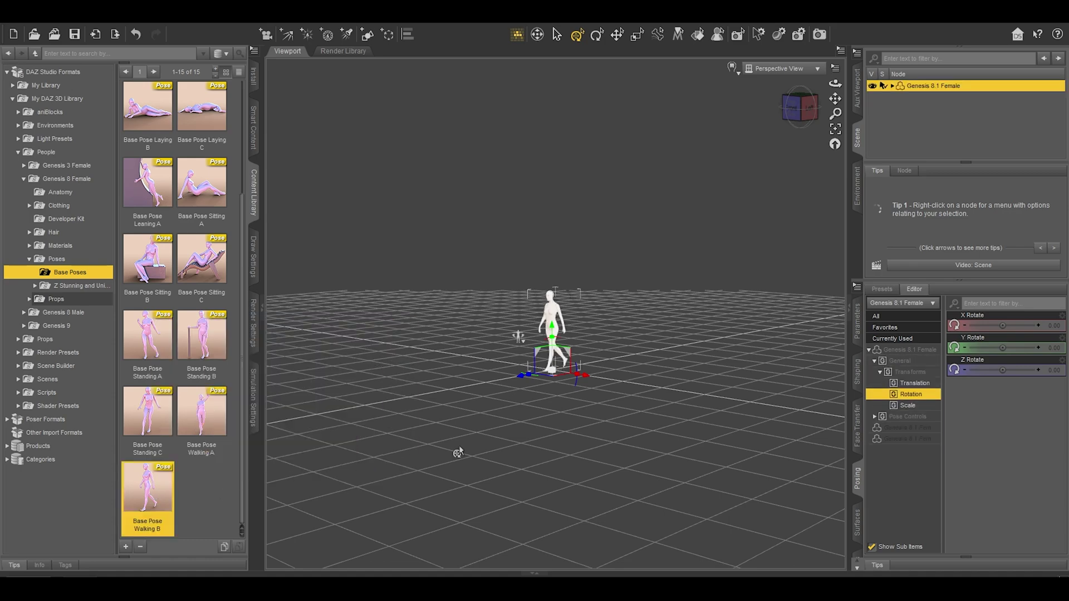
drag(835, 83, 813, 84)
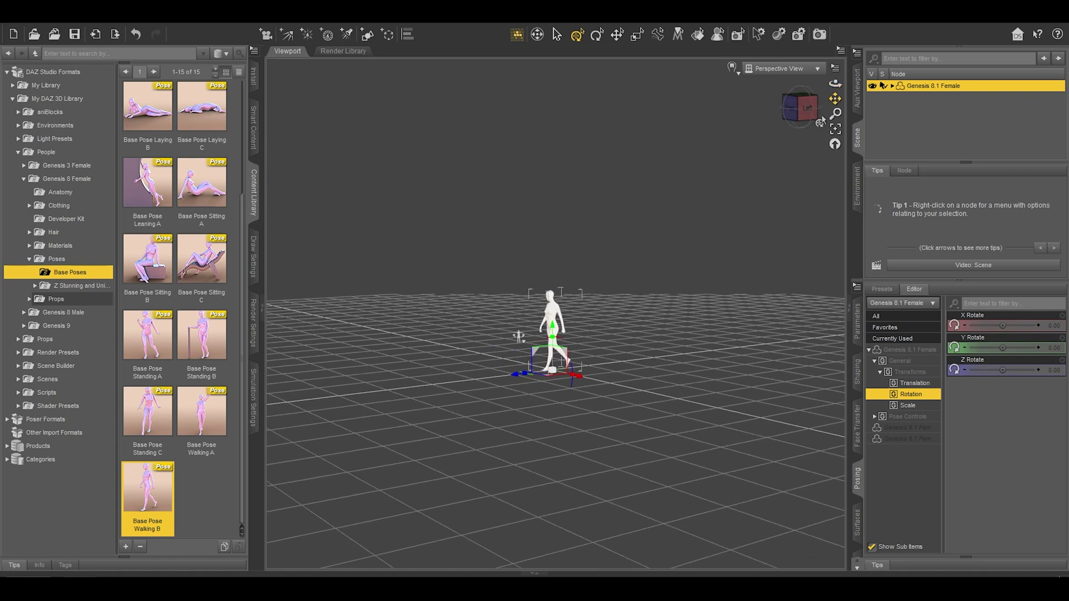
- Export the walking figure as an Autodesk FBX file named Walking_Pose
click(14, 21)
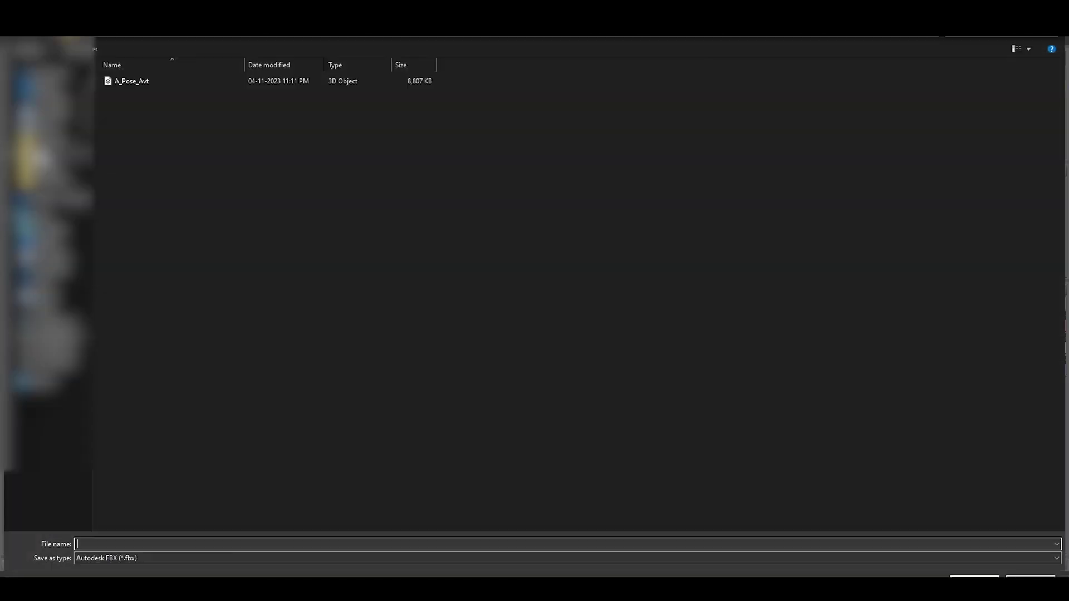
text(Walking)
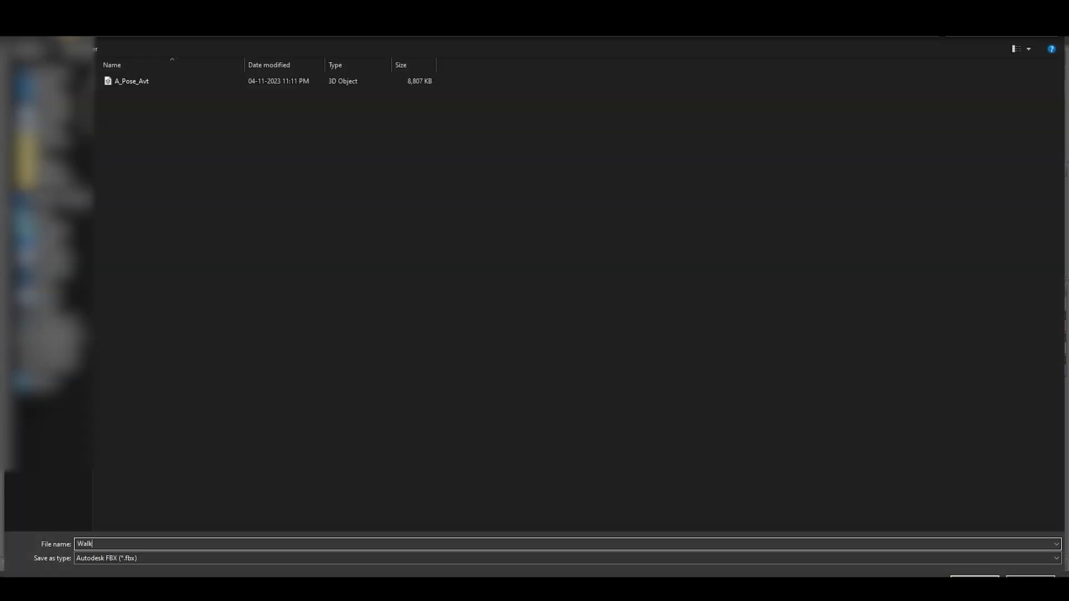
text(_Pose)
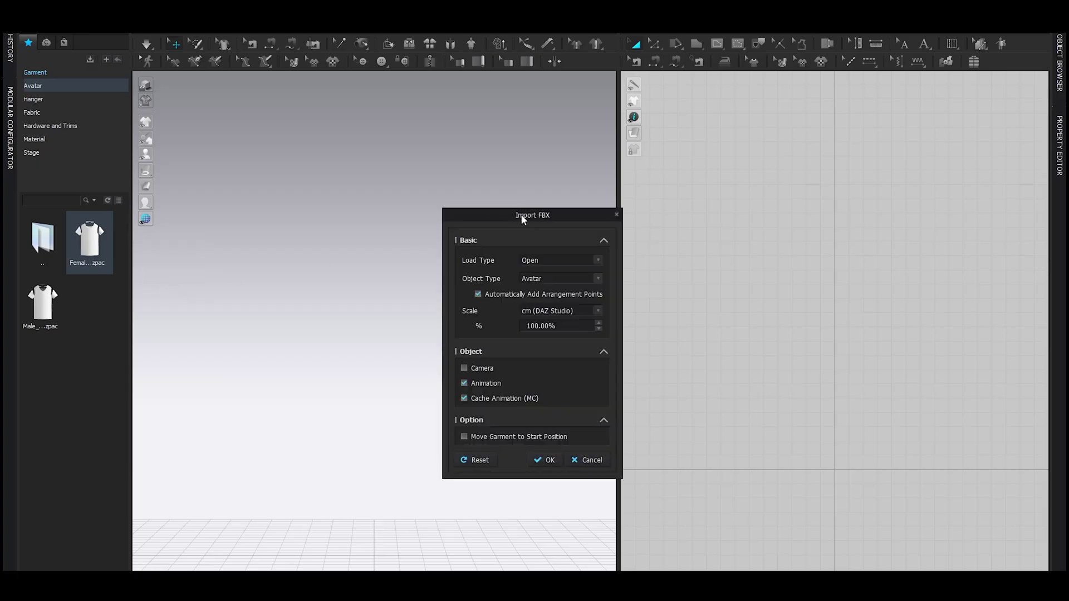
- Import the A-pose FBX as an avatar at cm (DAZ Studio) scale and set its material color to grey 949494
drag(523, 219, 533, 111)
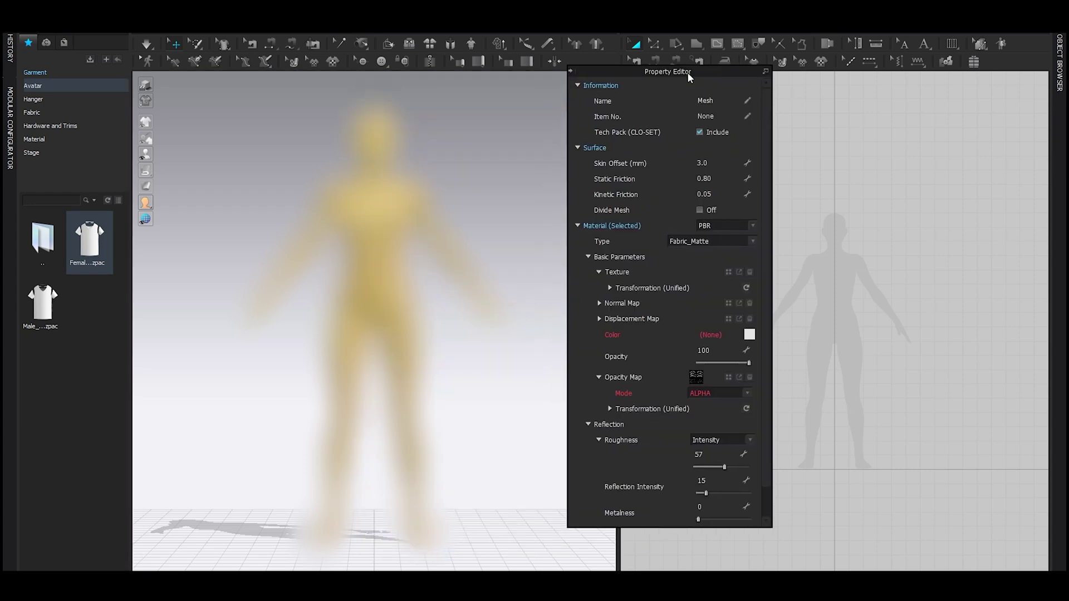
click(750, 335)
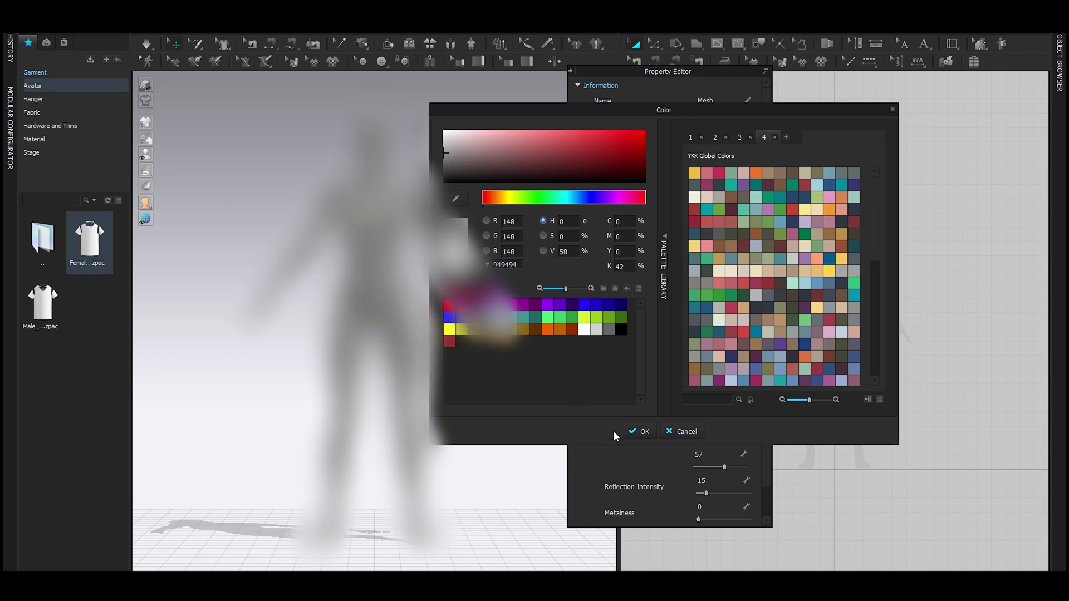
click(640, 432)
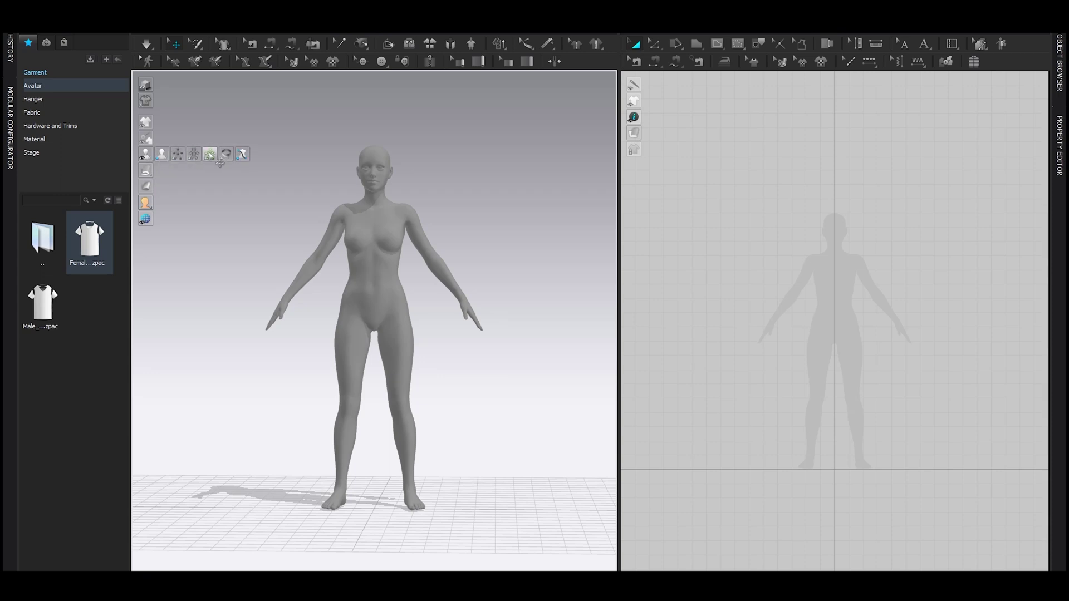
- Save the imported figure as an avatar file in the Study folder of the CLO avatar assets
click(211, 154)
scroll(471, 205, up, 2)
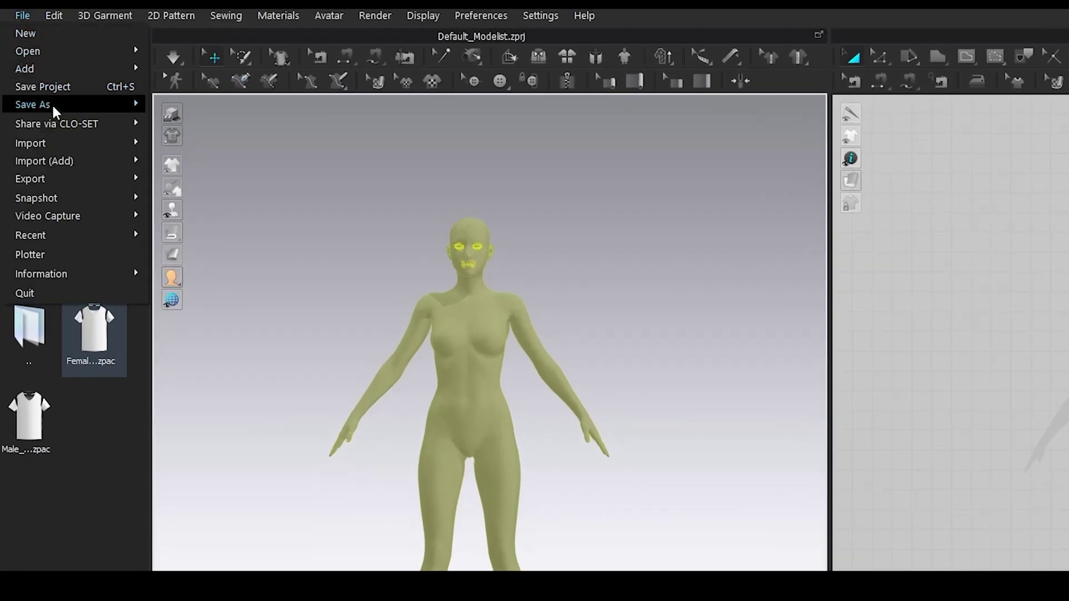
mouse_move(56, 111)
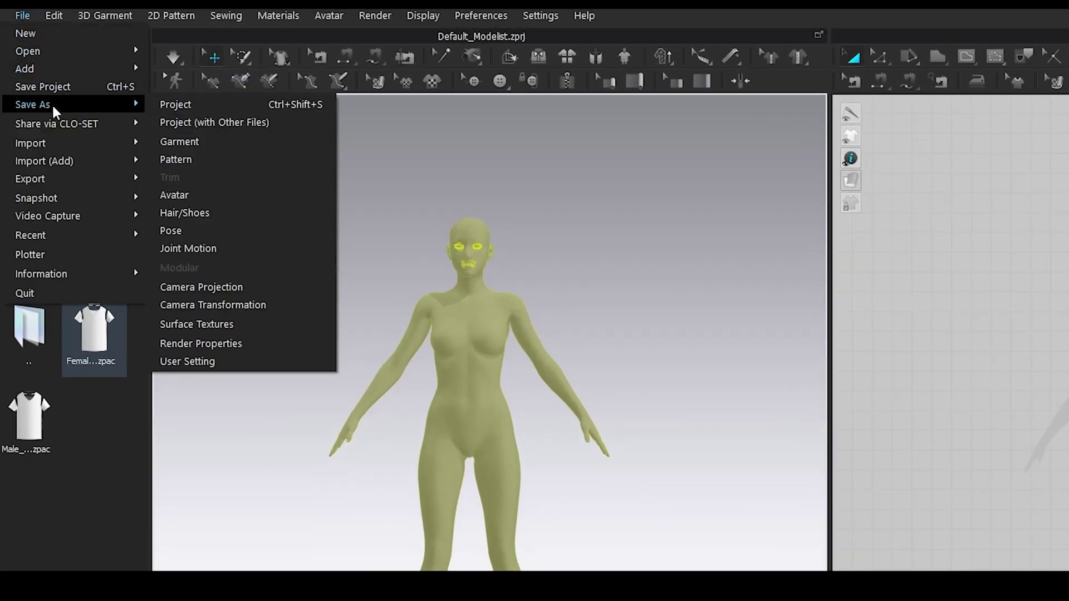
click(225, 195)
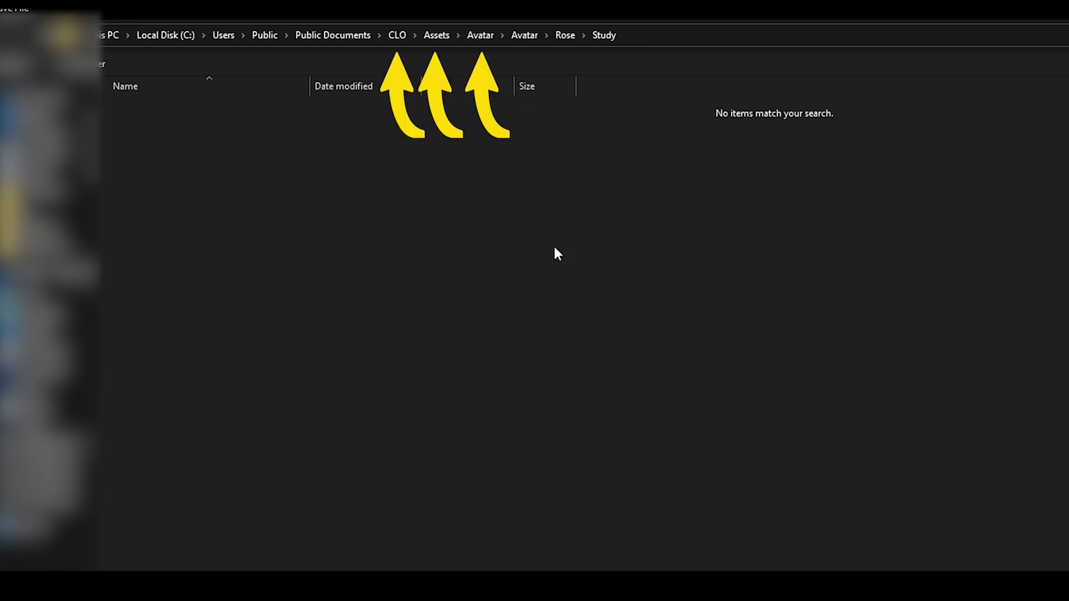
key(Return)
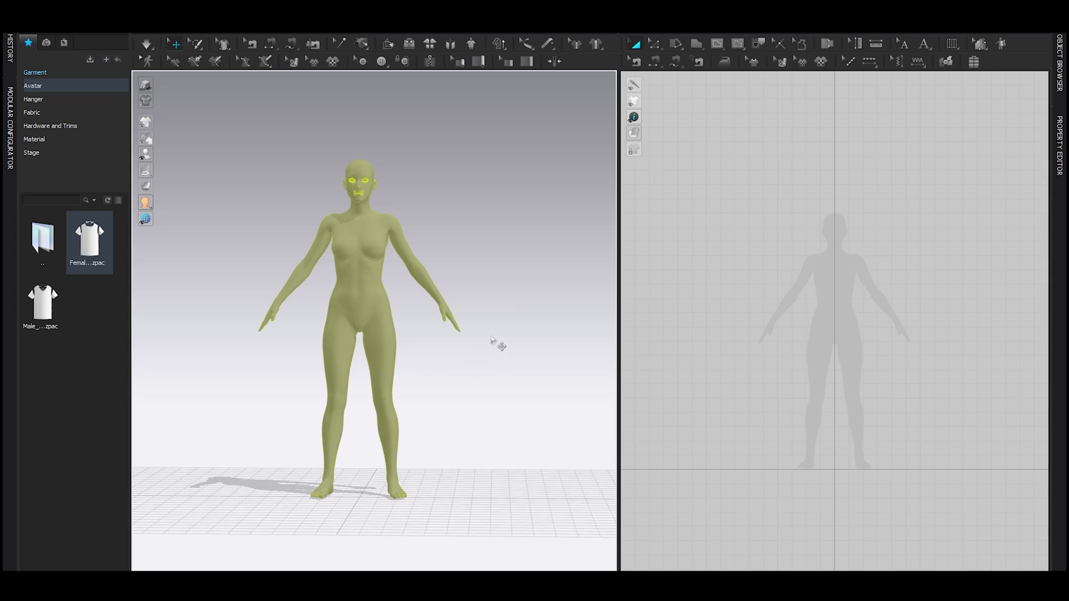
- Save the avatar's current stance as a pose file named A_Pose
click(30, 26)
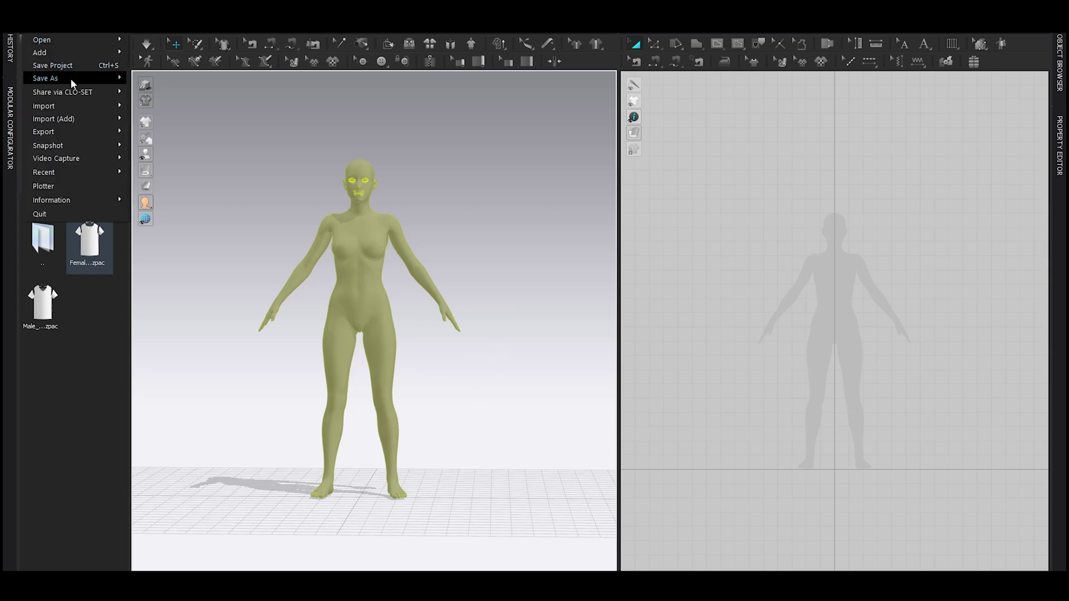
mouse_move(71, 78)
click(176, 168)
text(A_Pose)
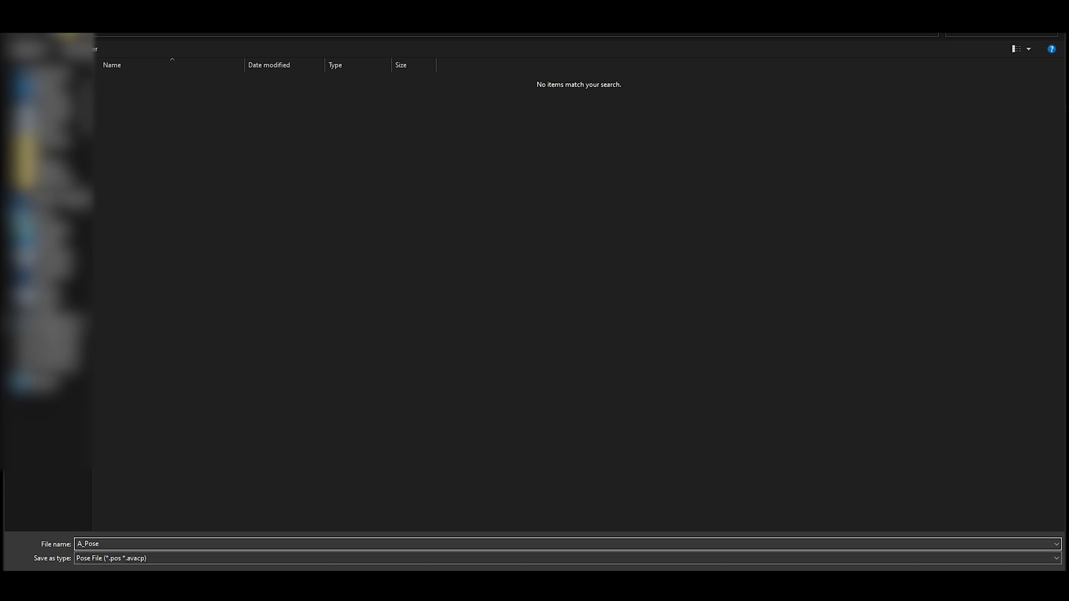
key(Return)
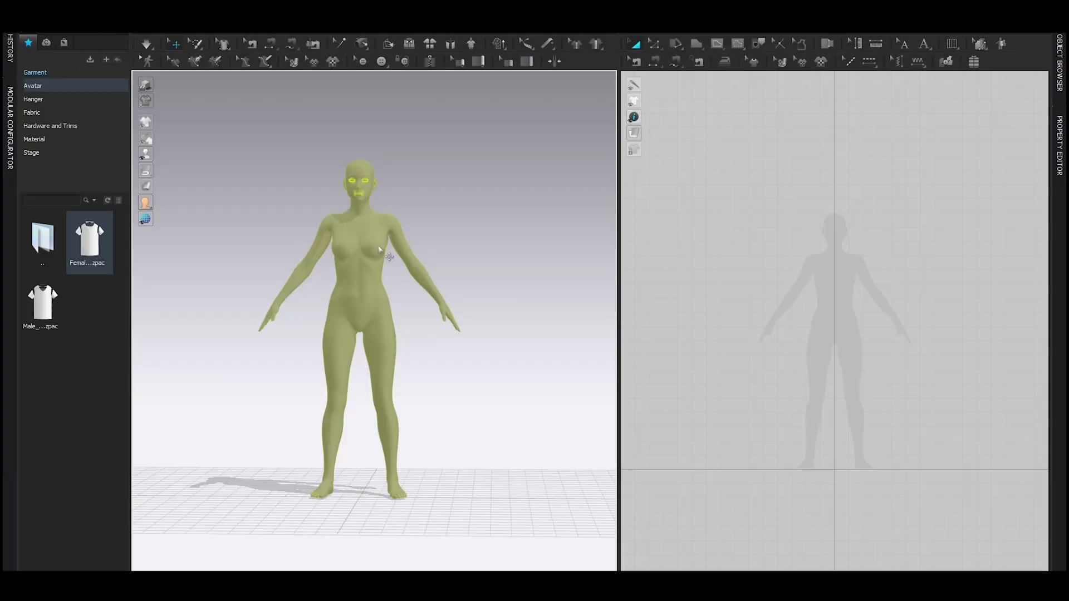
- Import the Walking_Pose FBX file as the avatar in place of the A-pose figure
key(shift+a)
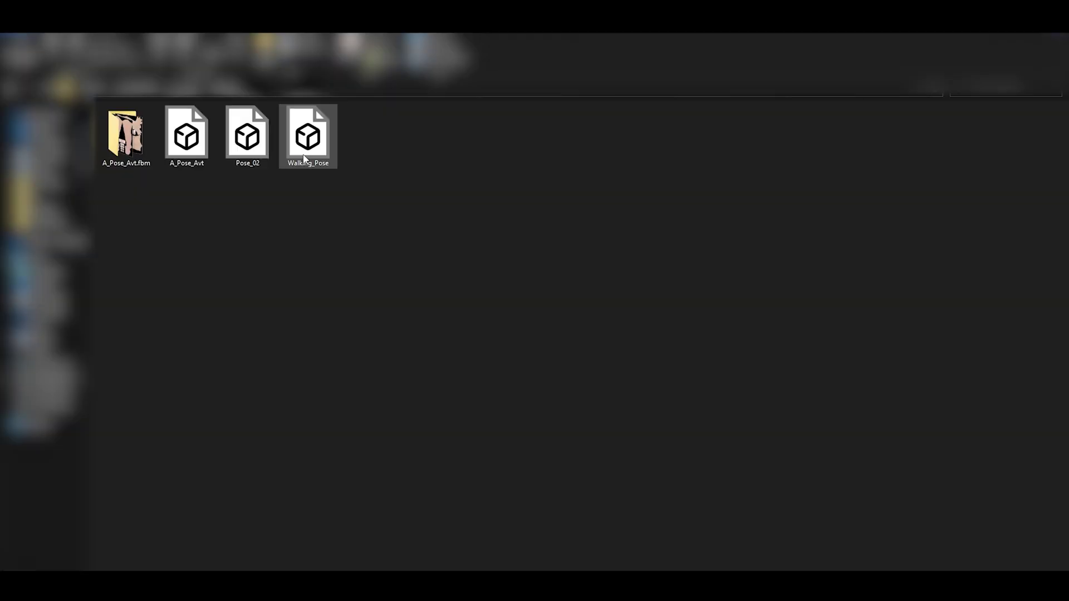
drag(305, 159, 413, 276)
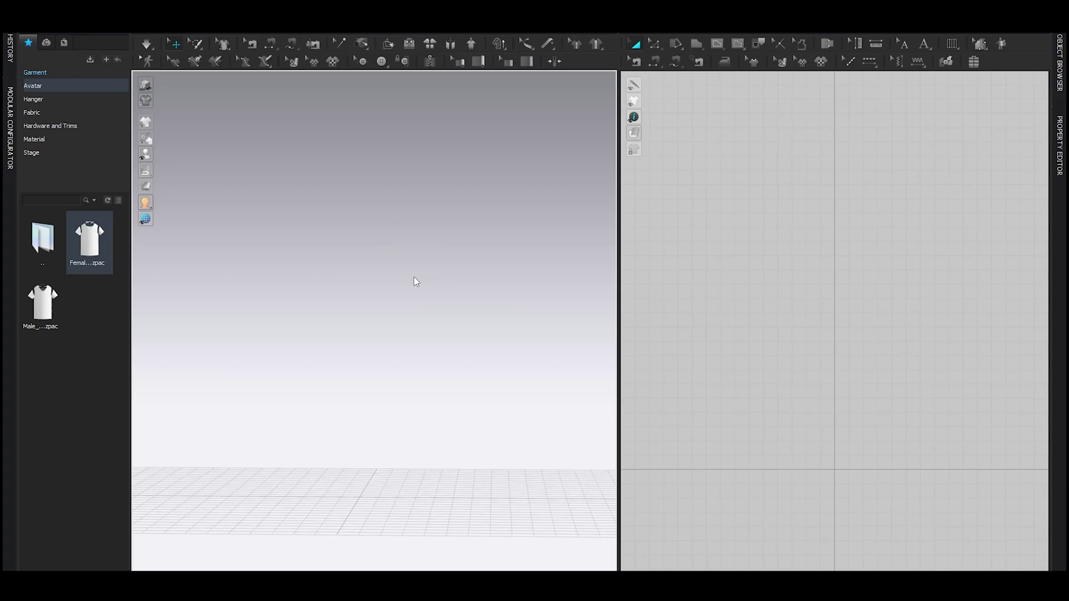
click(547, 460)
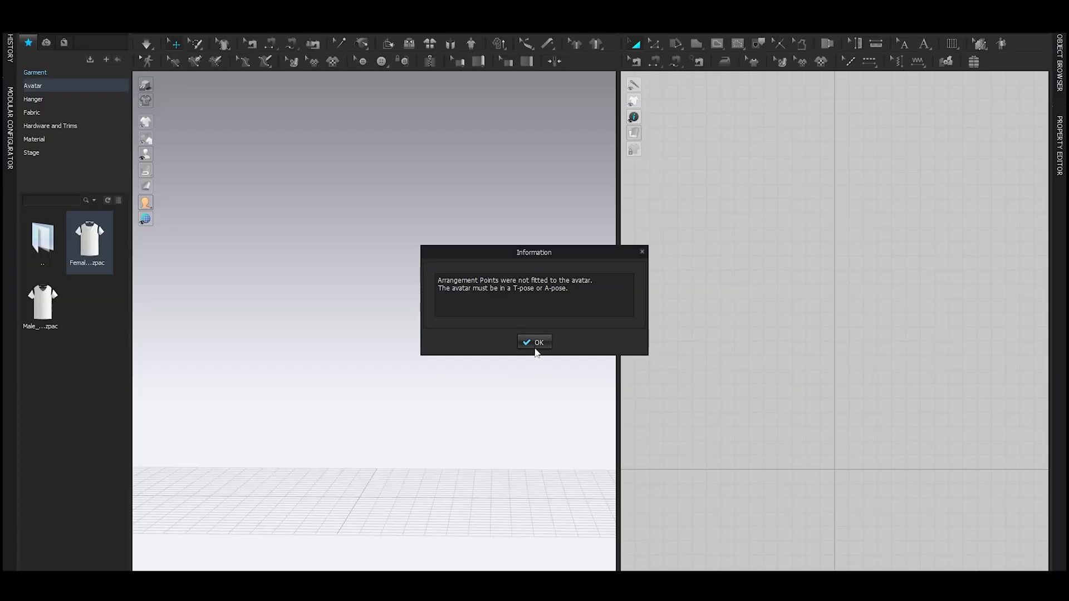
click(533, 342)
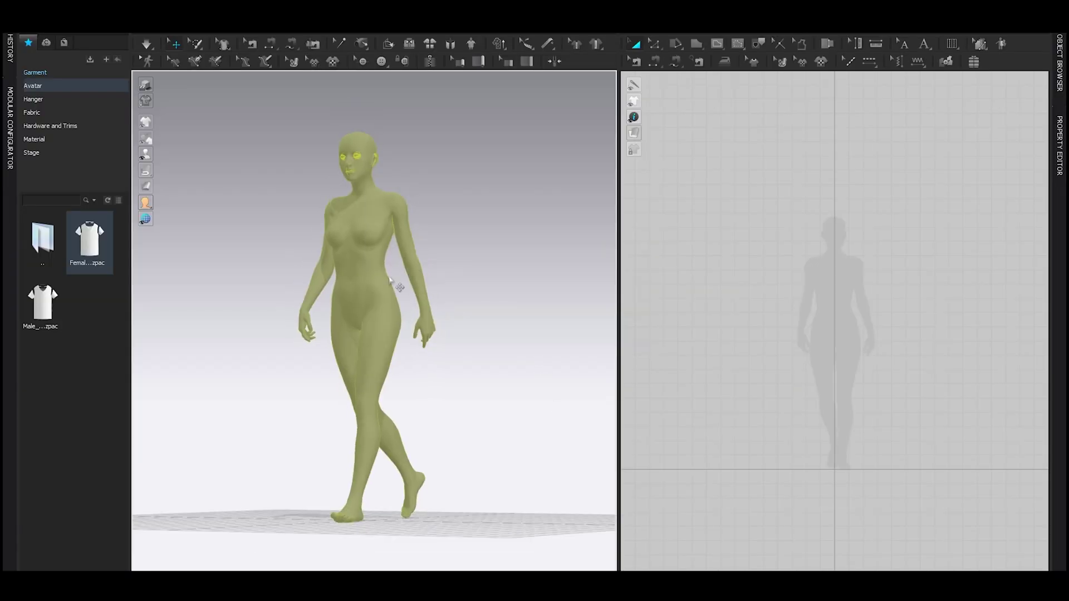
- Save the walking figure's stance as a pose file named Walking_Pose
key(alt+f)
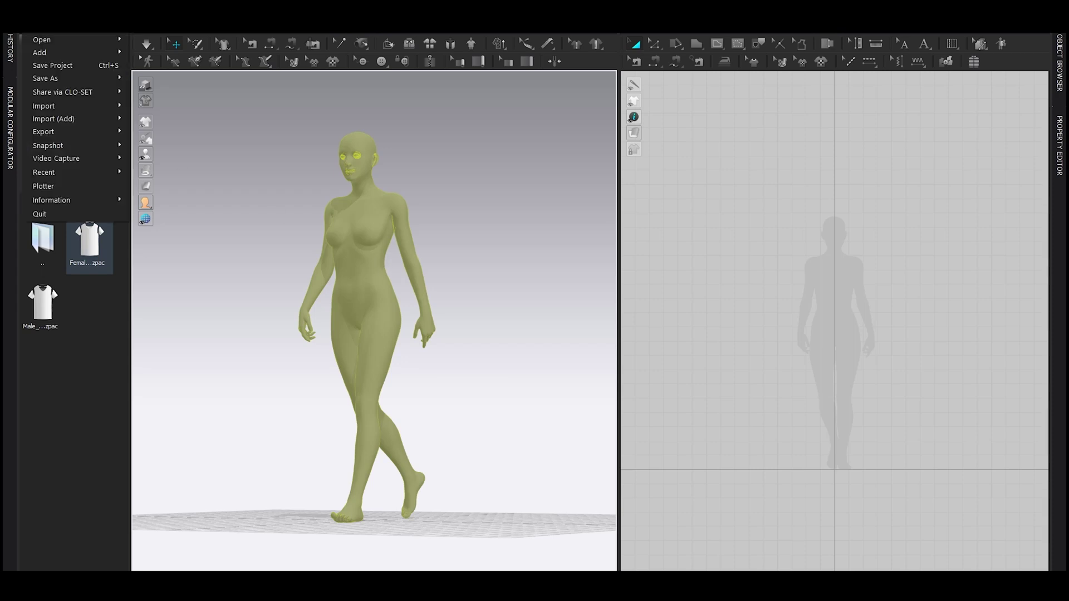
mouse_move(59, 83)
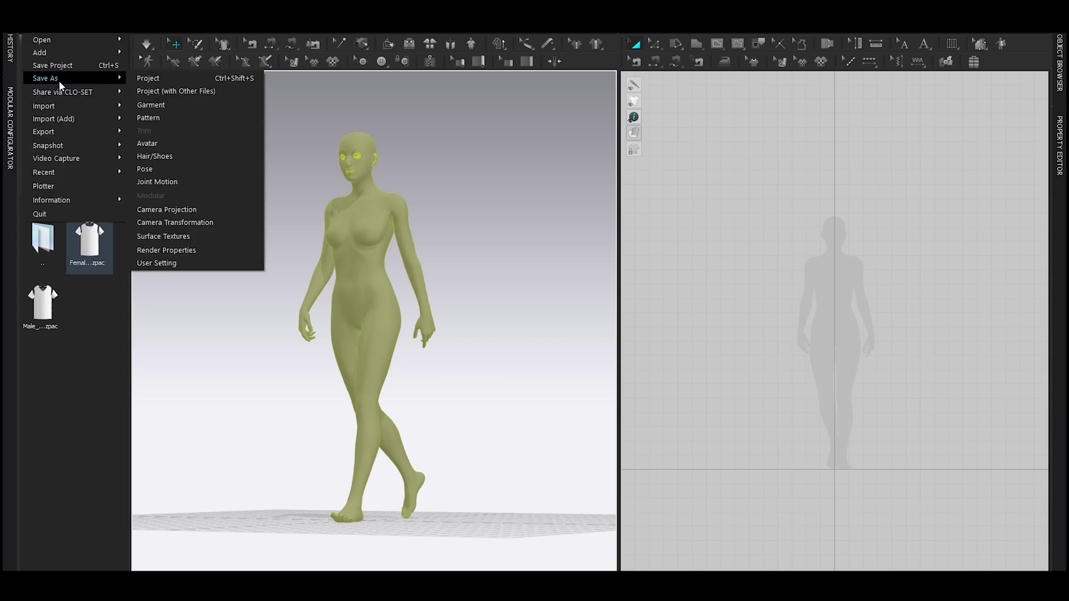
click(152, 167)
text(Walking_Pose)
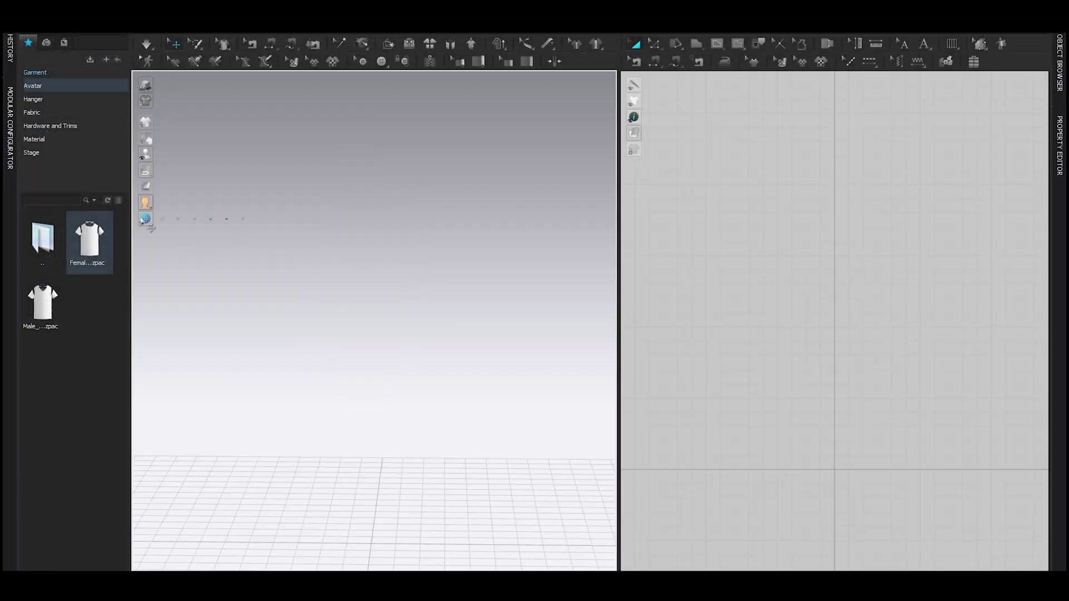
- Load the saved .avt avatar from the Study folder of the Avatar library into the empty scene
click(49, 85)
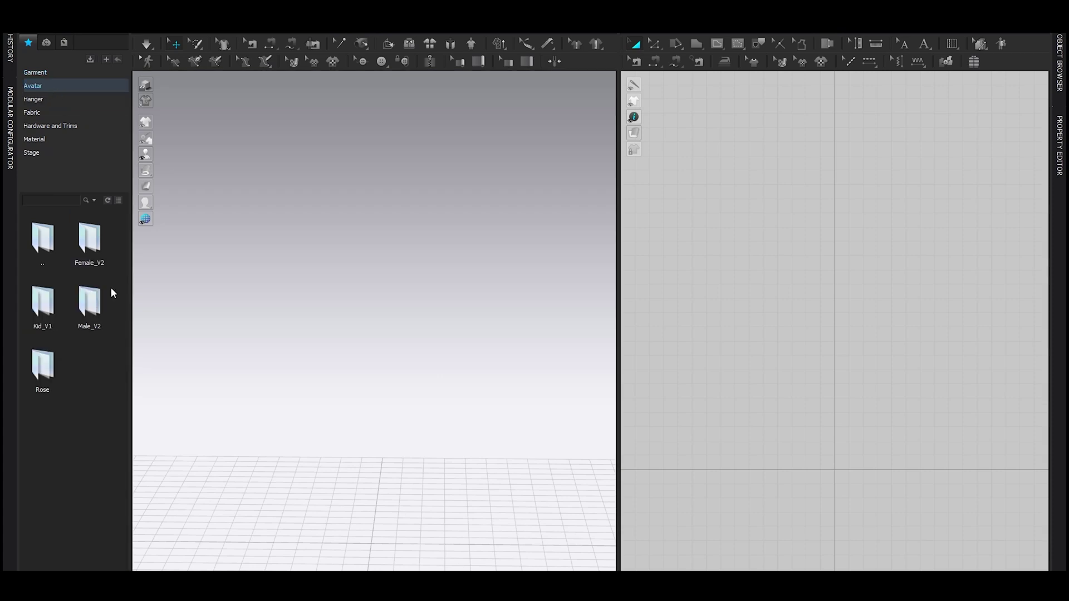
double_click(55, 378)
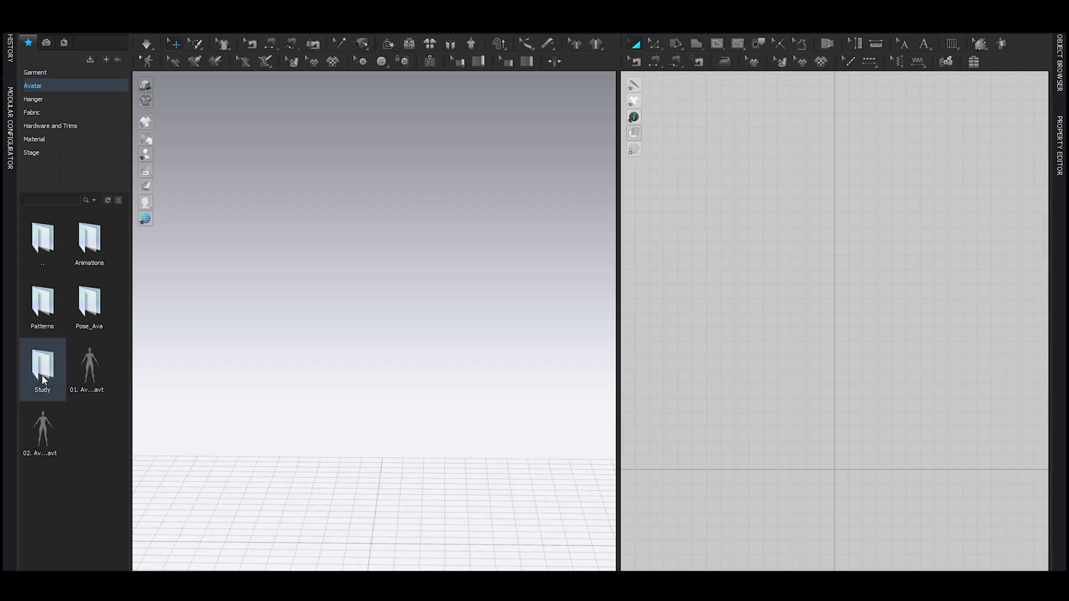
double_click(43, 379)
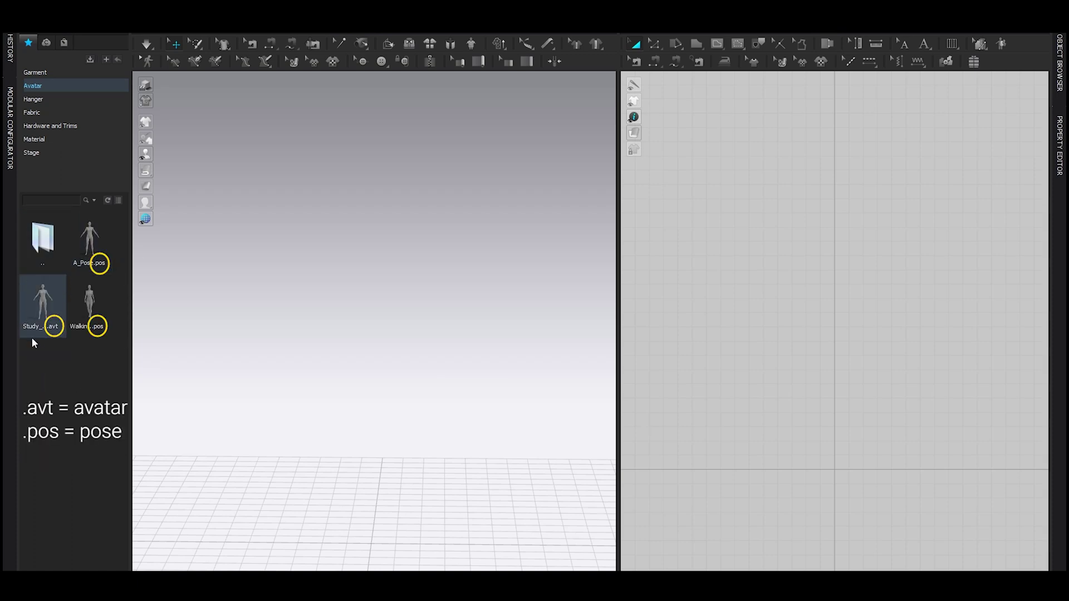
double_click(43, 303)
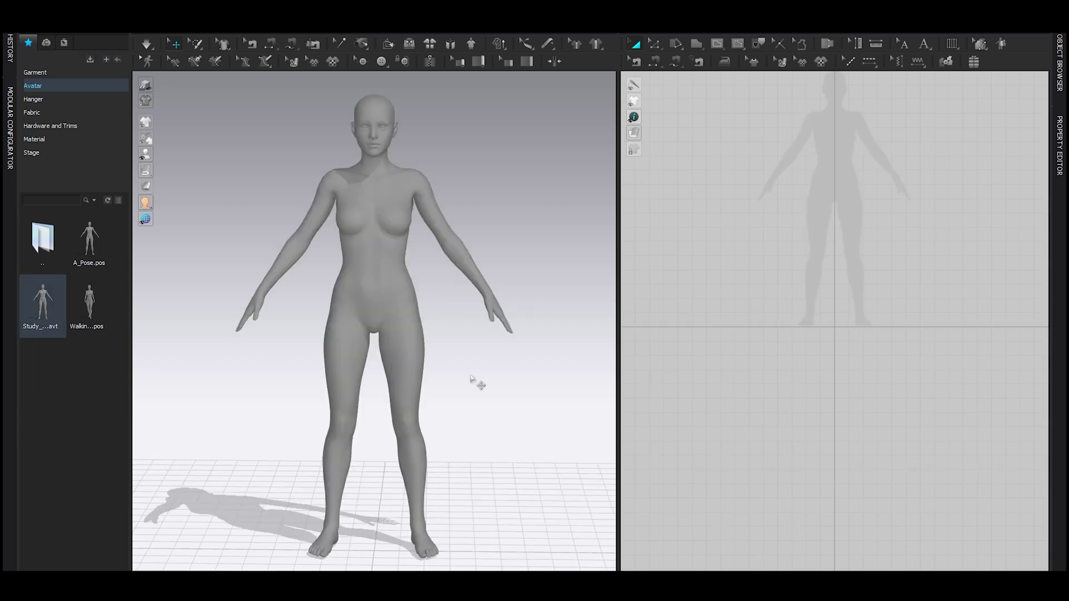
click(398, 252)
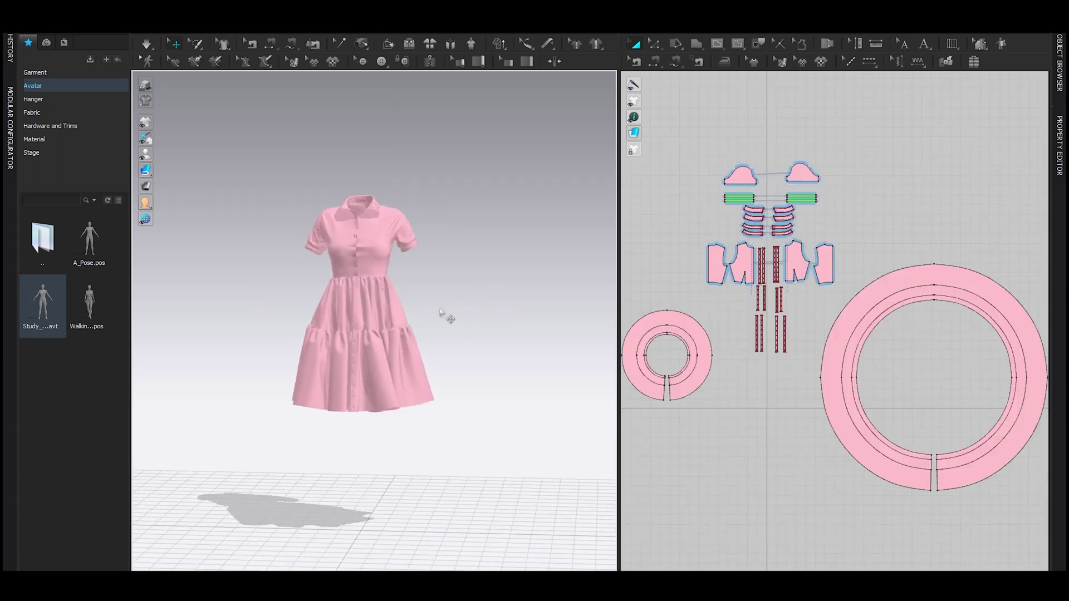
- Show the avatar under the pink dress and apply the walking pose with Pose Only (Maintain Avatar Size) and Align Bottom to Ground
key(shift+a)
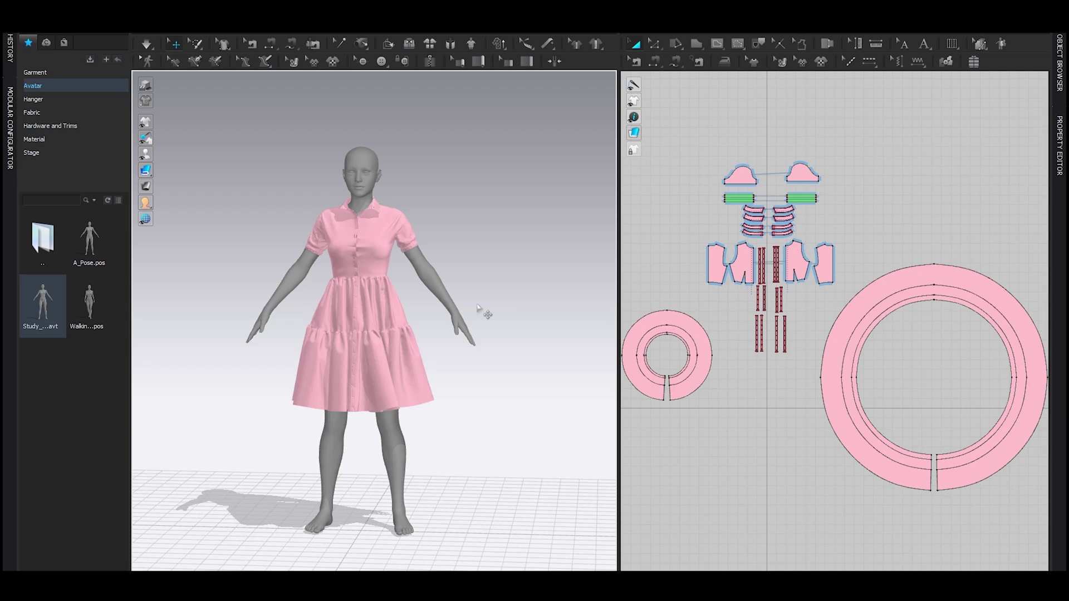
right_drag(504, 313, 467, 305)
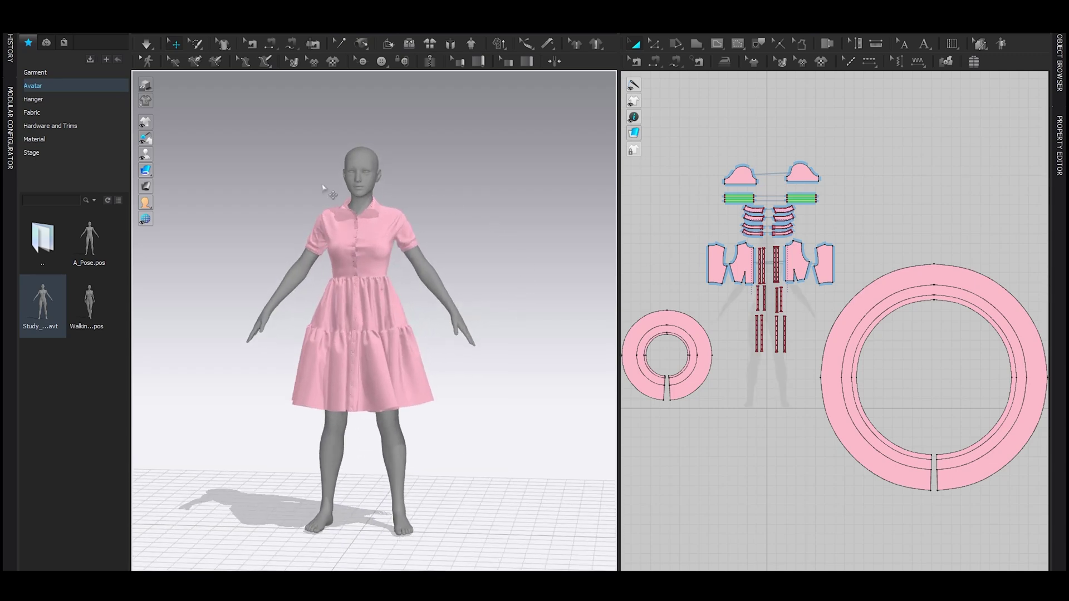
double_click(95, 310)
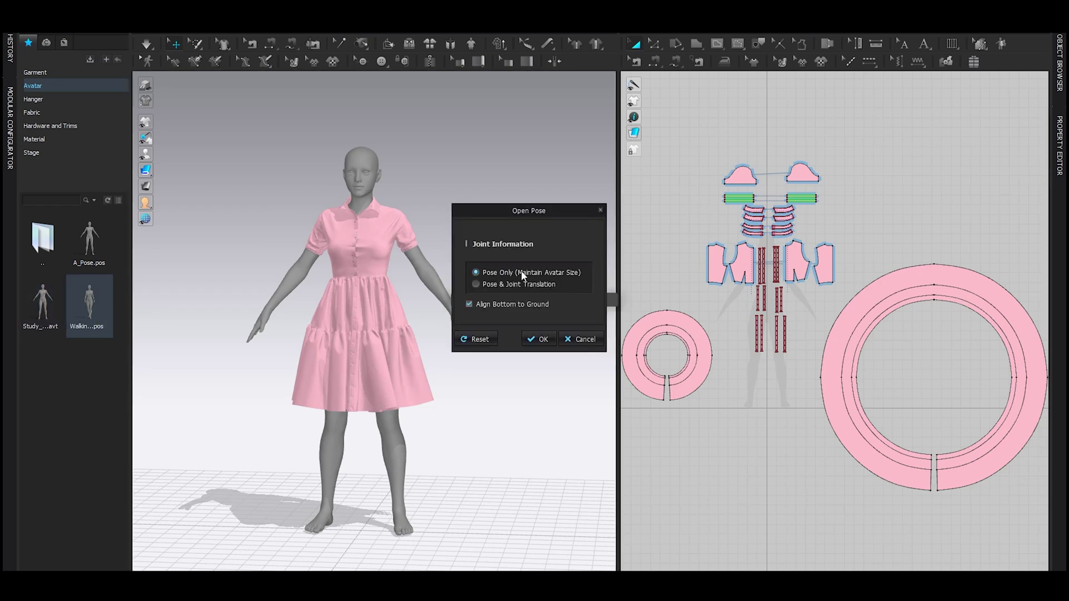
click(535, 339)
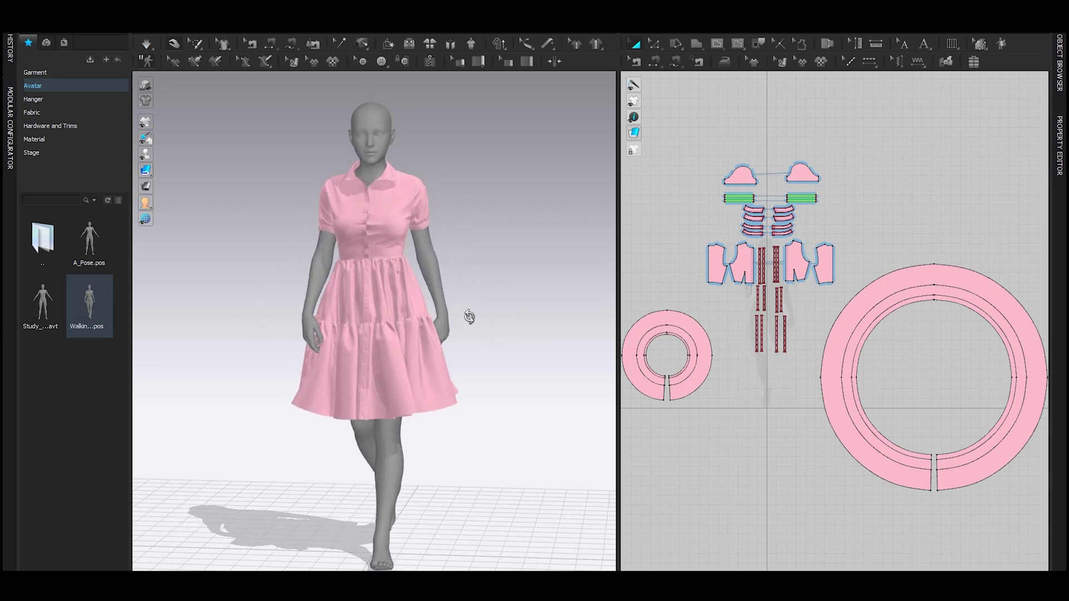
right_drag(471, 313, 256, 335)
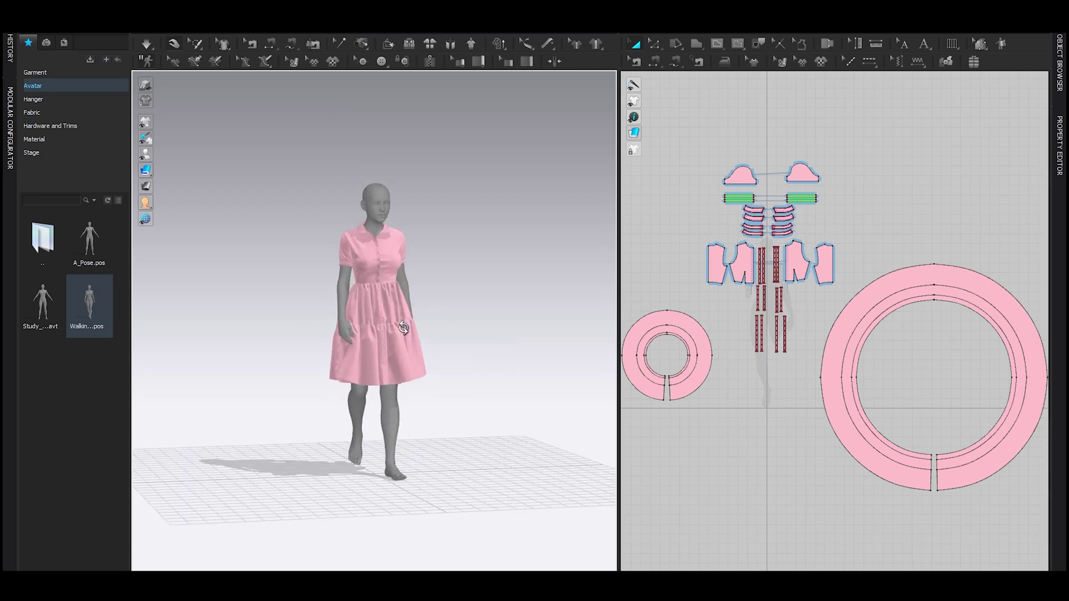
- Apply A_Pose to the dressed avatar with Pose Only (Maintain Avatar Size) and check the dress from the side, back and front
double_click(89, 245)
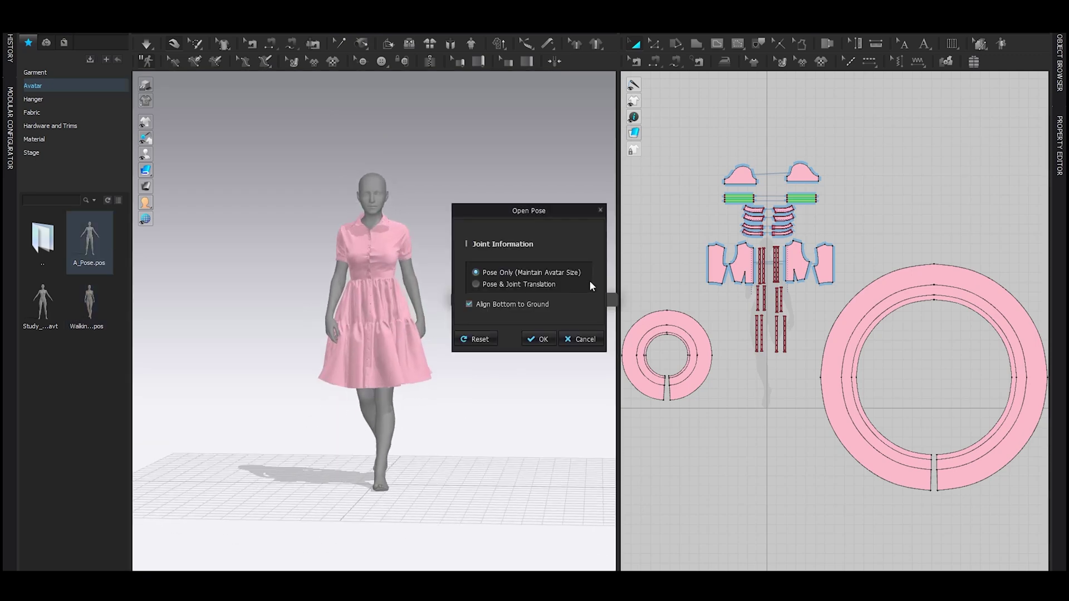
click(538, 339)
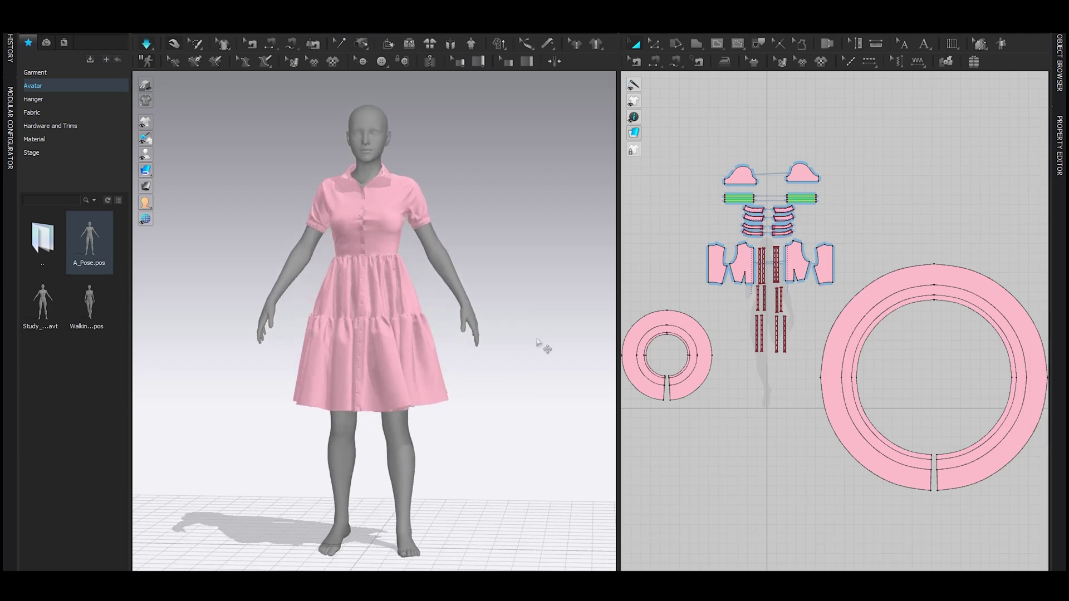
key(KP_4)
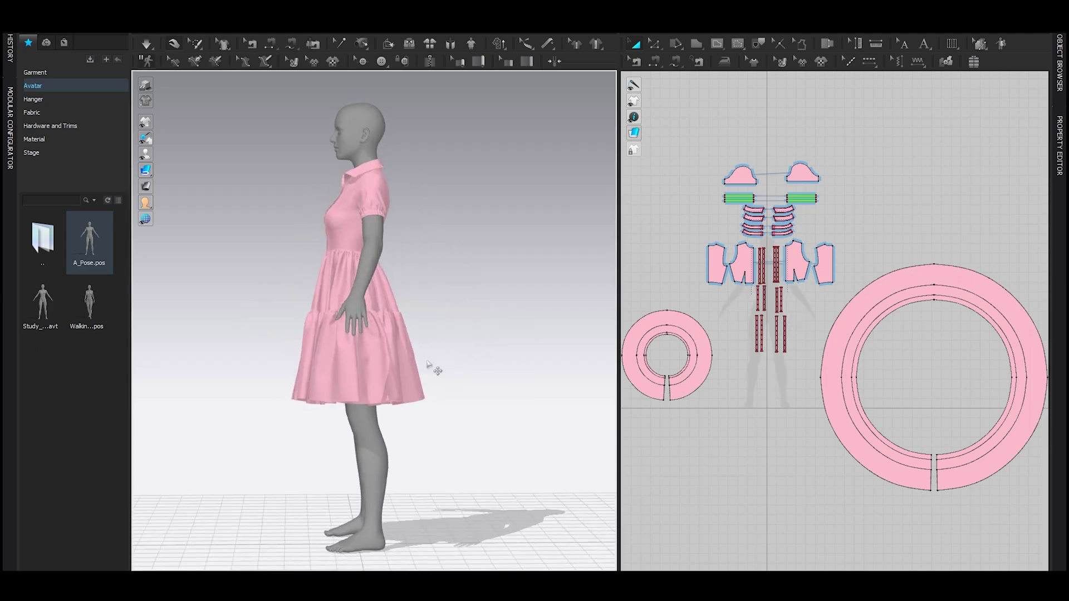
key(KP_8)
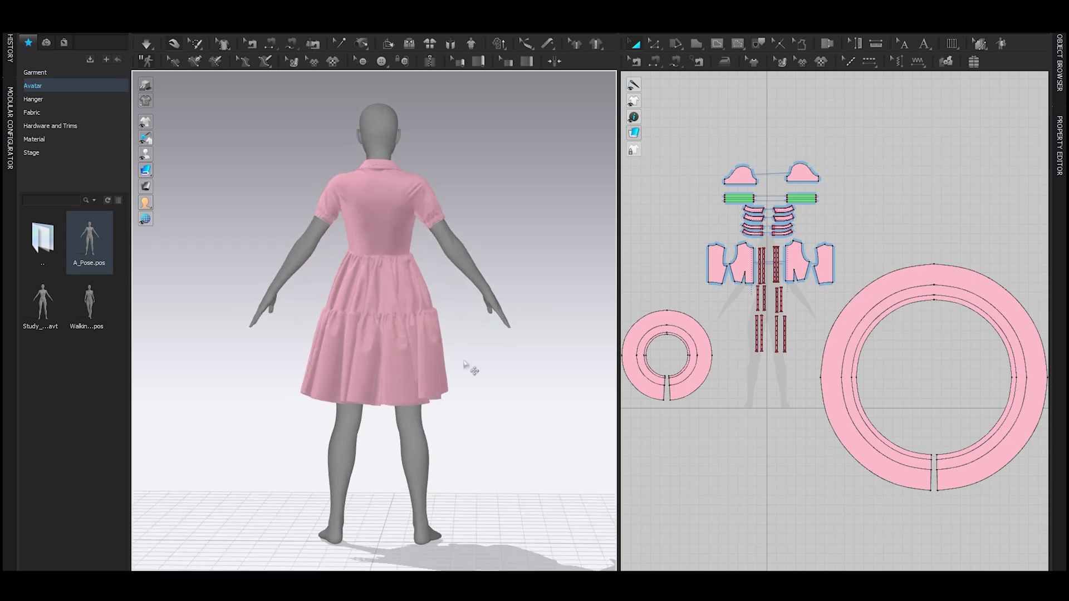
key(KP_2)
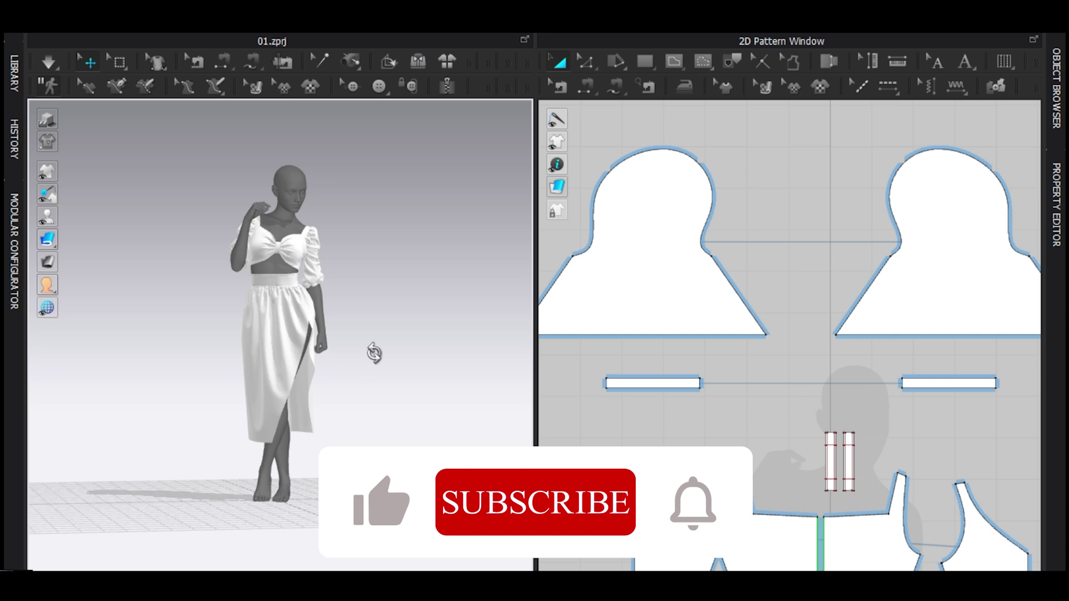
- Hide the avatar in the 01.zprj project and examine the white top and skirt up close from different angles
key(shift+a)
mouse_move(363, 351)
right_down()
mouse_move(337, 354)
mouse_move(463, 353)
mouse_move(314, 355)
mouse_move(382, 358)
right_up()
scroll(251, 310, up, 8)
right_drag(250, 310, 334, 409)
scroll(210, 422, down, 5)
scroll(321, 400, up, 3)
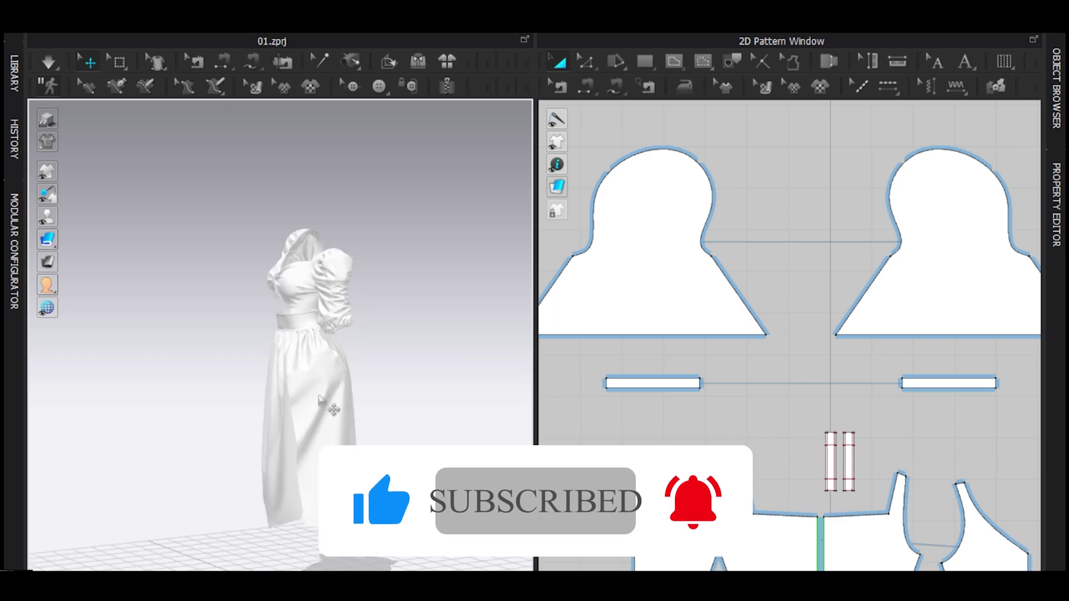